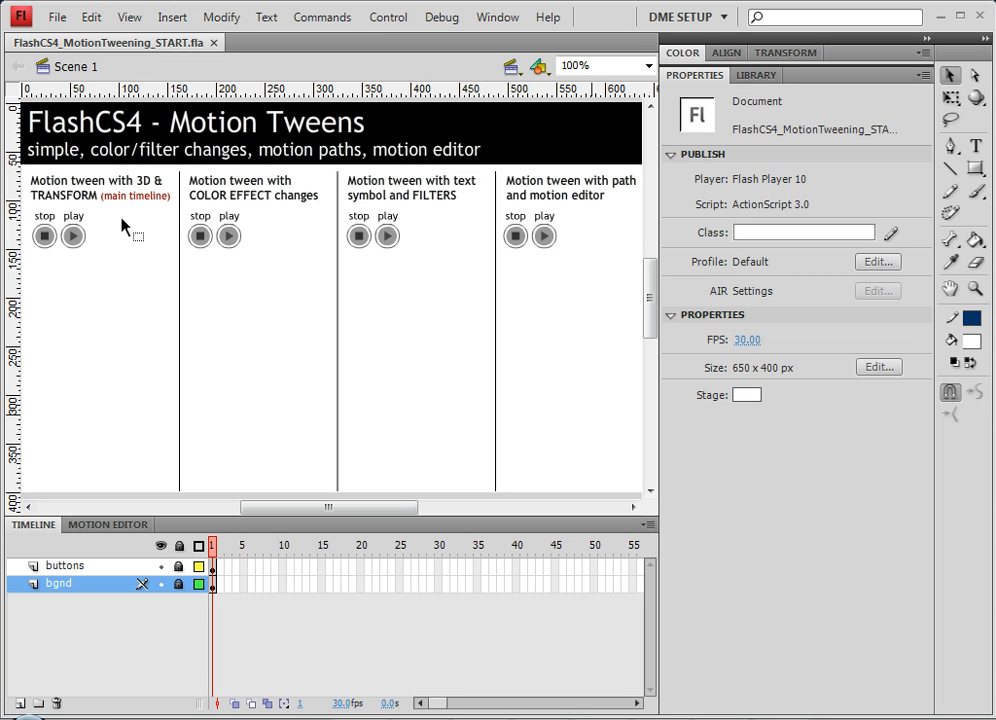
# Step: Add a new layer above the buttons layer and name it "main anim"
pyautogui.click(75, 570)
pyautogui.click(73, 584)
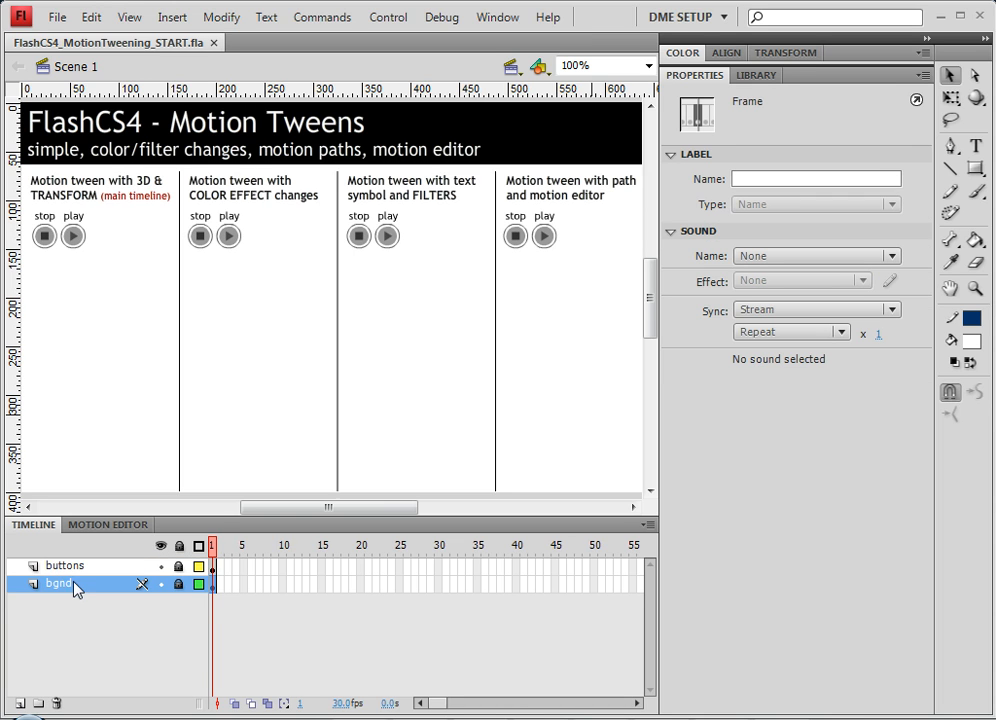
pyautogui.click(60, 566)
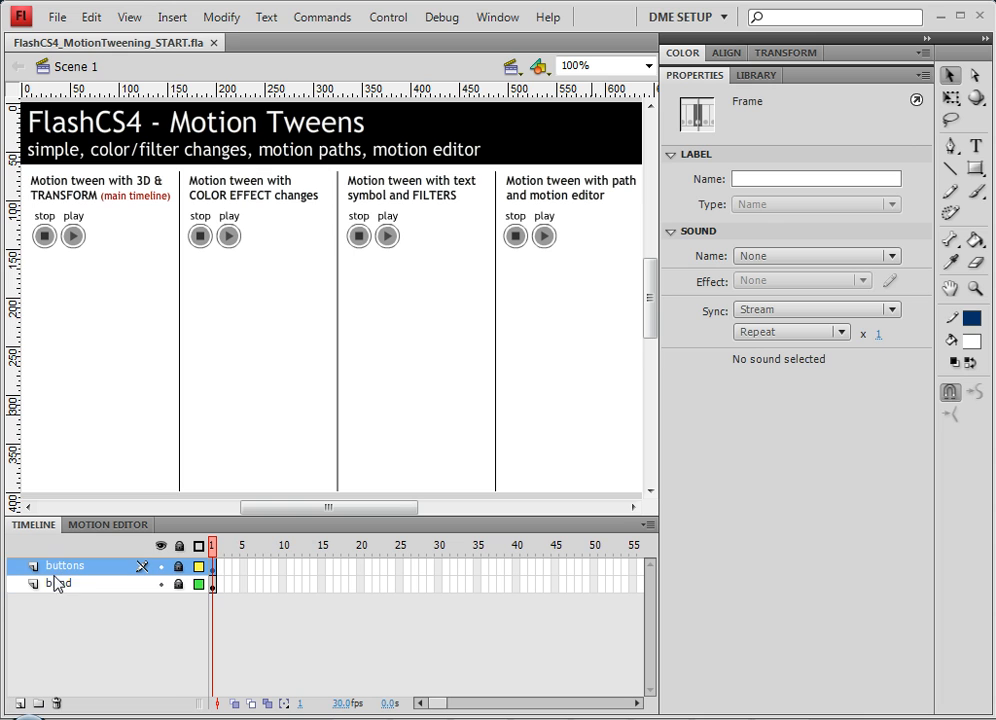
pyautogui.click(20, 704)
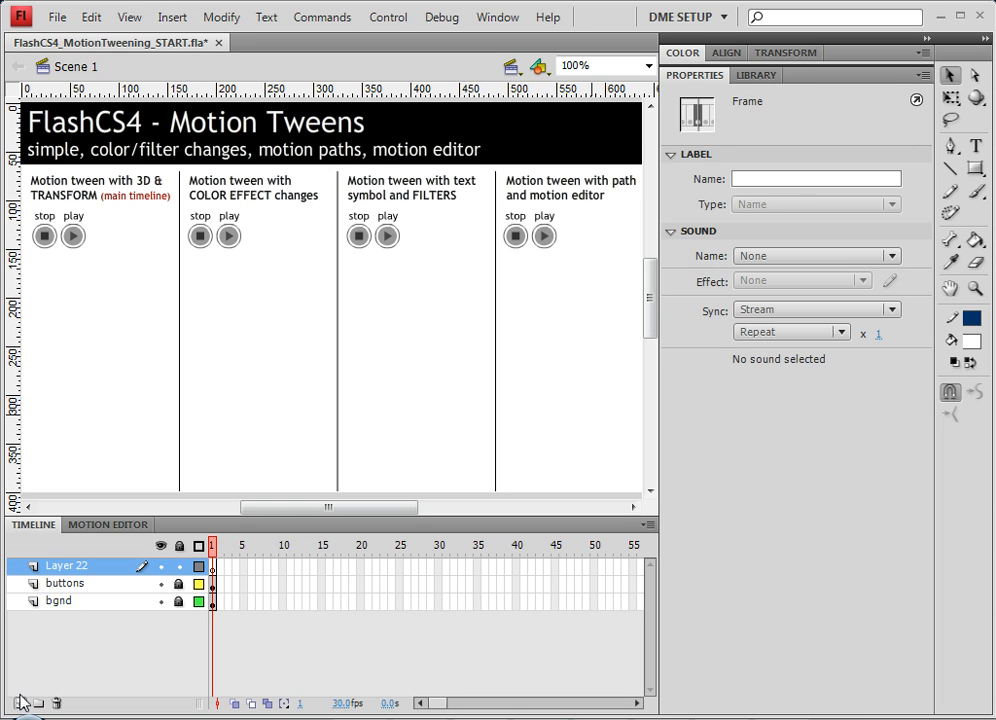
pyautogui.doubleClick(72, 567)
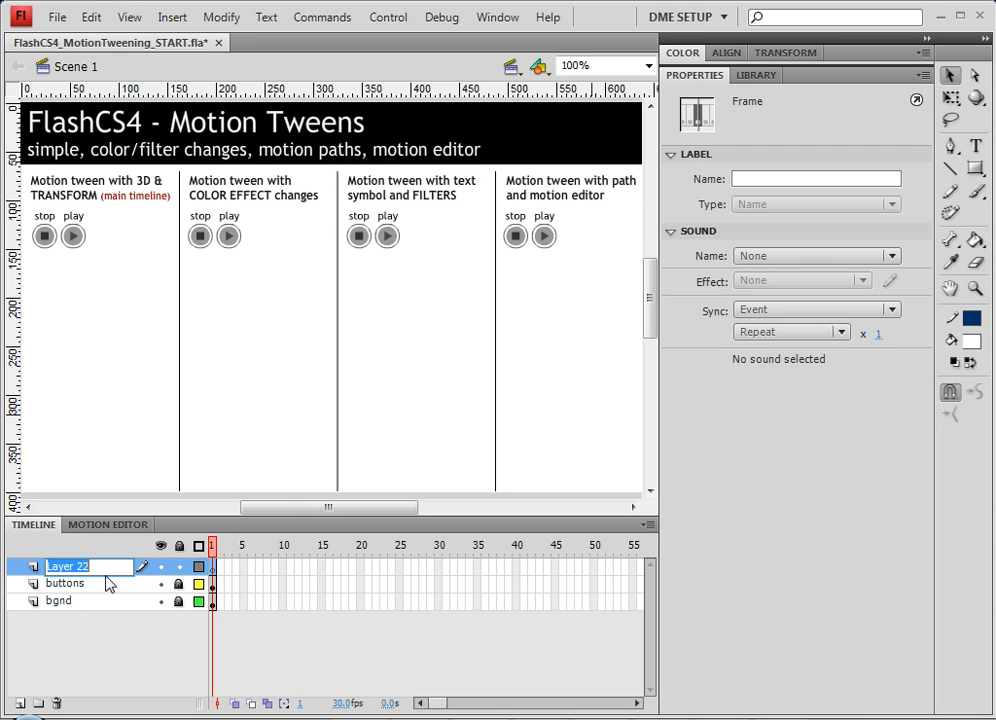
pyautogui.write('main anim')
pyautogui.press('Return')
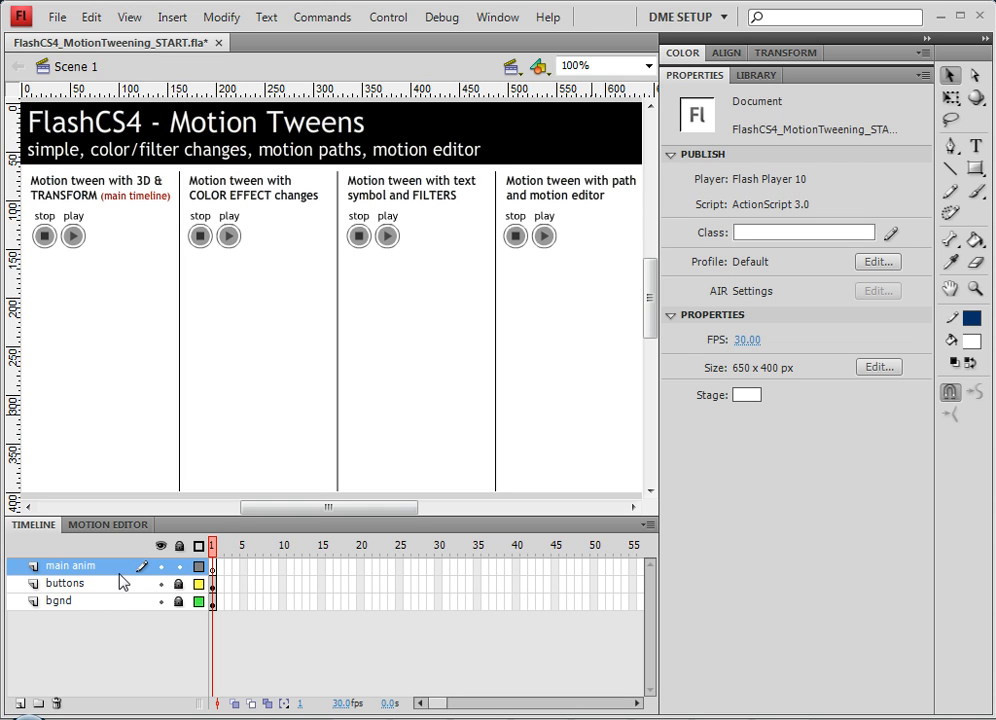
# Step: Draw a 109 x 109 px square with a #CC9900 fill in the first column using the Rectangle Primitive tool
pyautogui.click(976, 169)
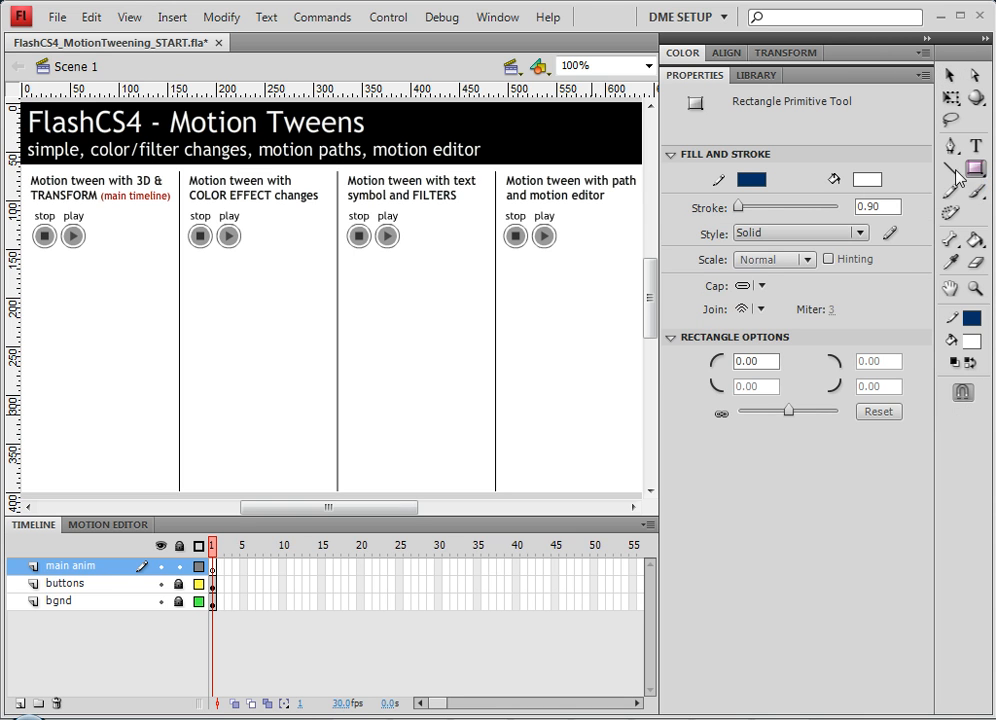
pyautogui.click(866, 179)
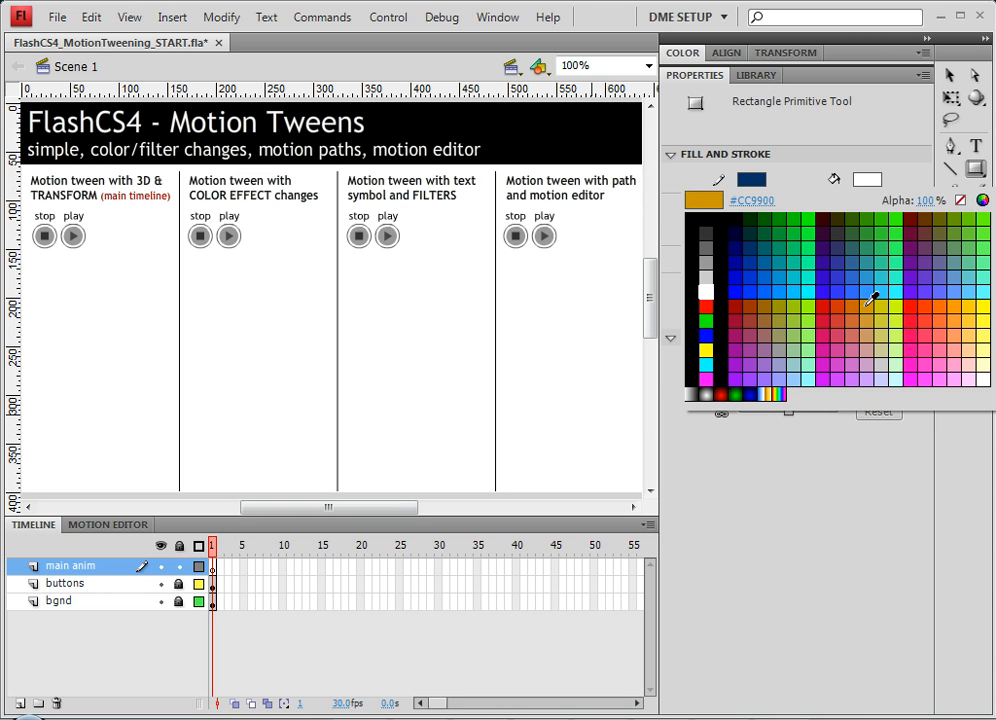
pyautogui.click(869, 302)
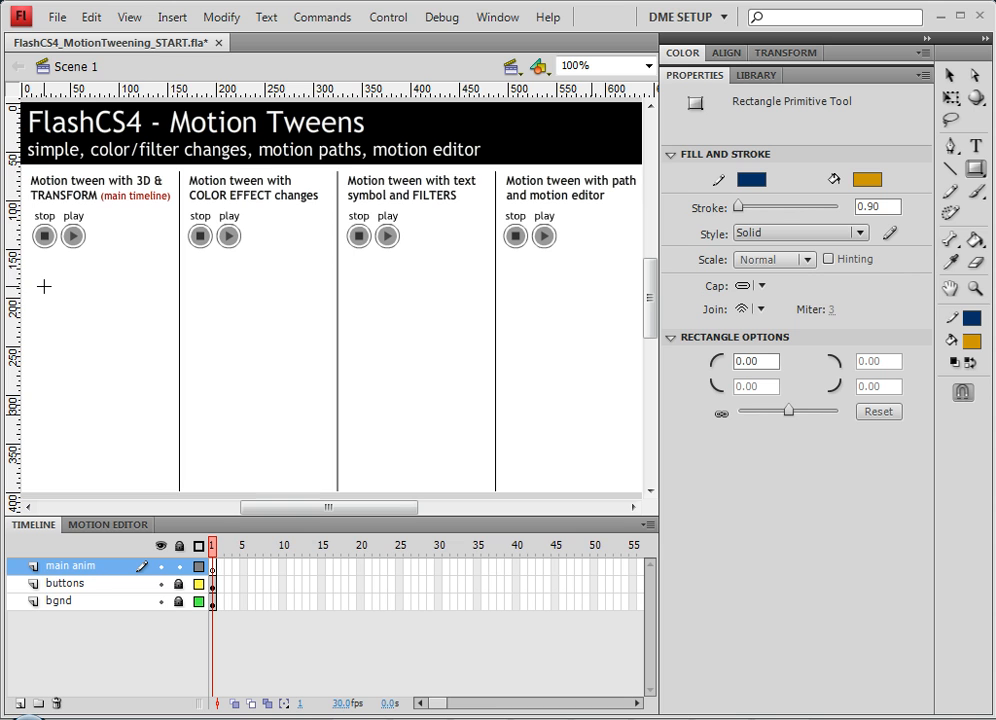
pyautogui.moveTo(44, 286); pyautogui.dragTo(150, 342)
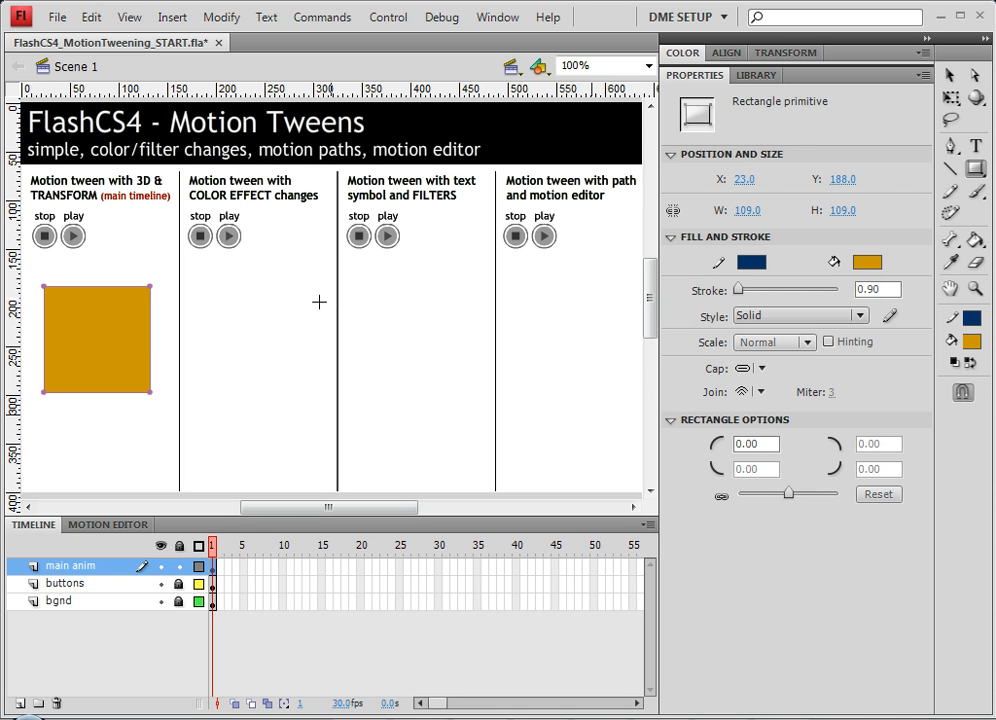
pyautogui.click(260, 318)
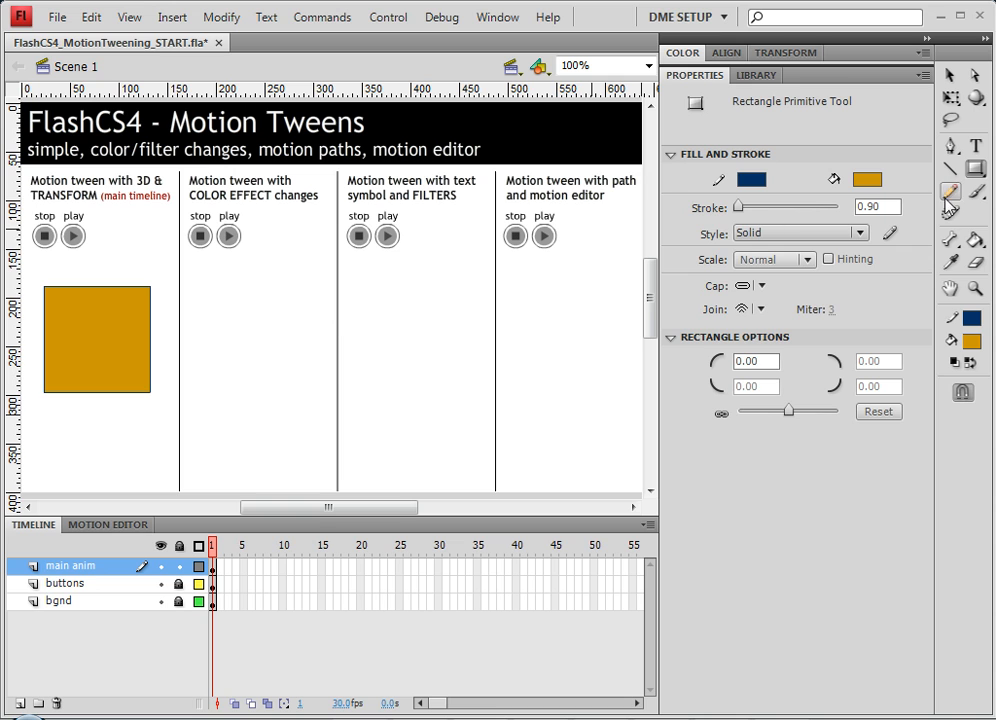
# Step: Draw a small dark blue square of about 18.5 px inside the upper-left corner of the gold square
pyautogui.click(867, 180)
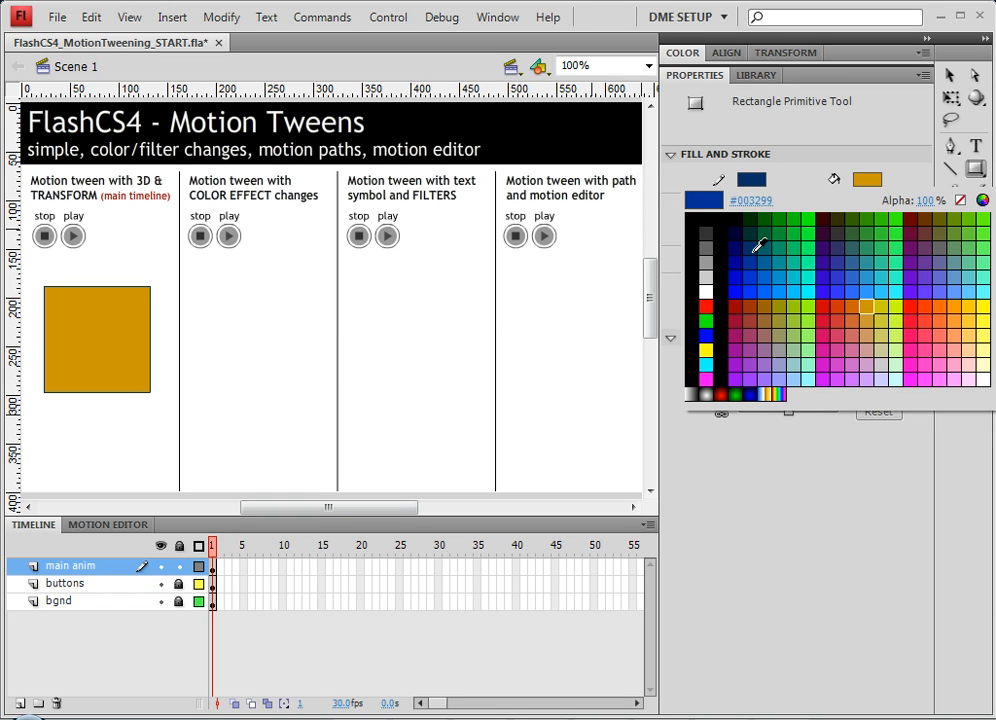
pyautogui.click(758, 245)
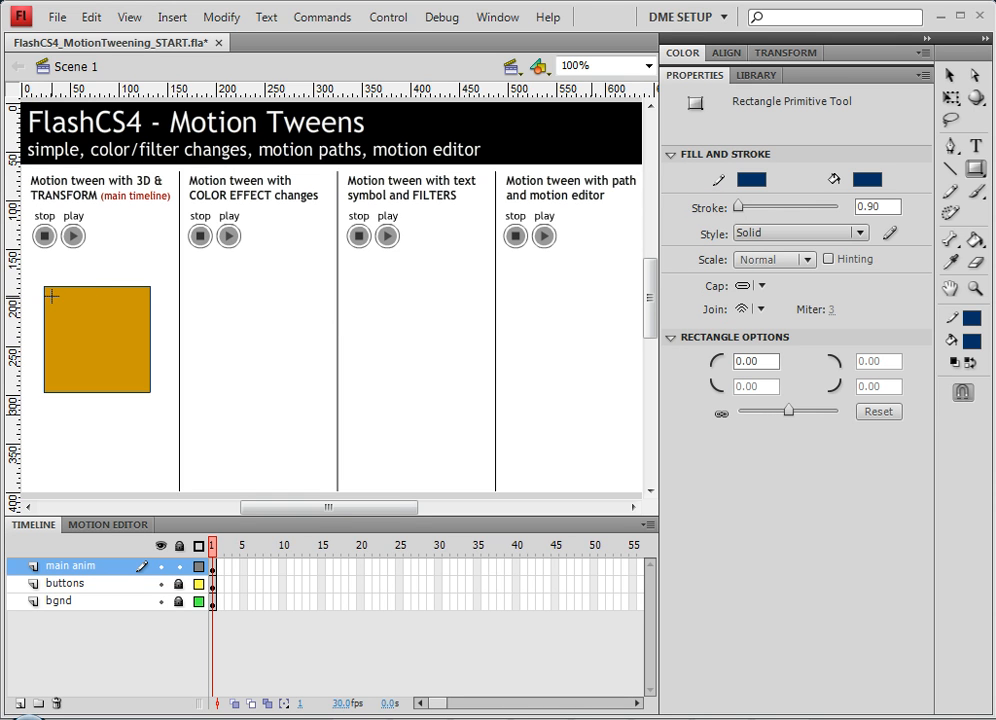
pyautogui.moveTo(52, 296); pyautogui.dragTo(70, 314)
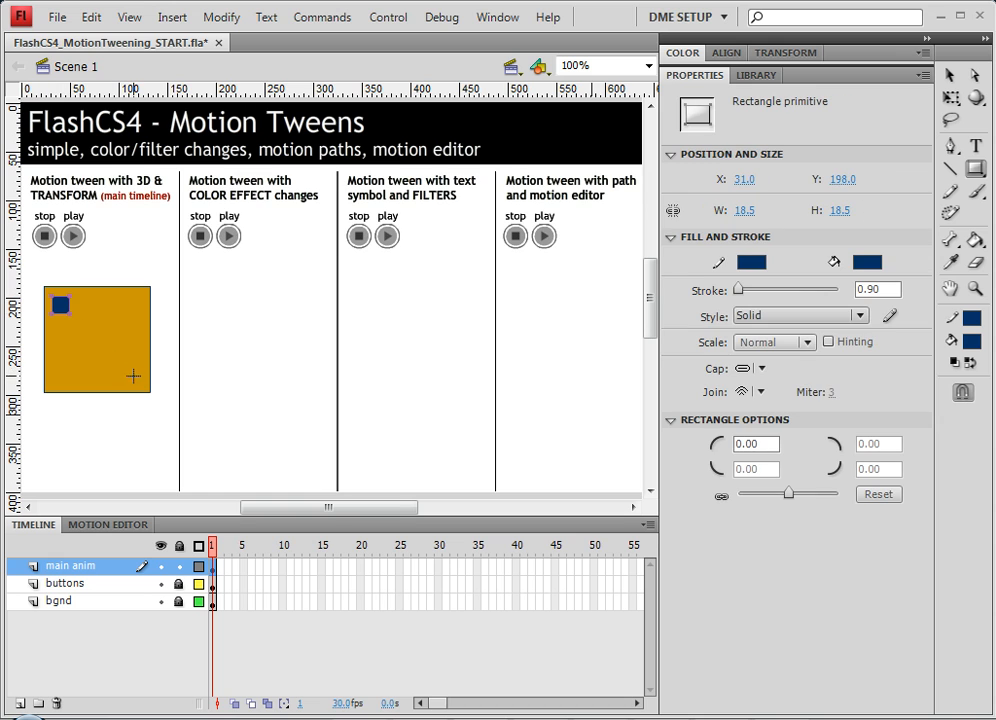
# Step: Draw a second dark blue square of about 17.5 px near the gold square's lower-right corner and nudge it 4 px right
pyautogui.moveTo(121, 367); pyautogui.dragTo(139, 386)
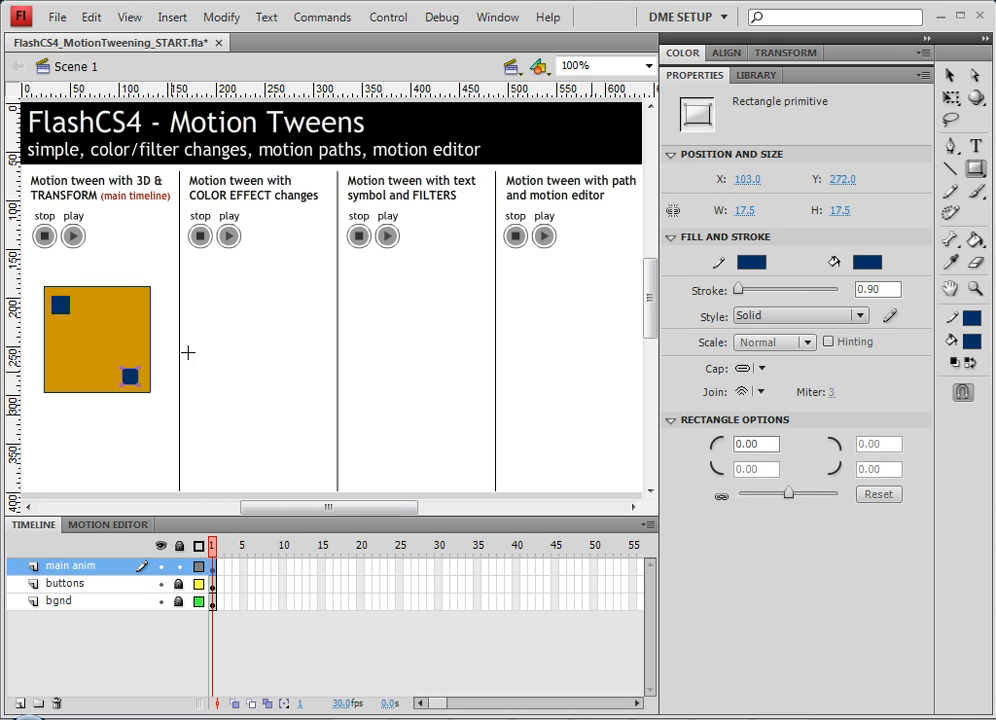
pyautogui.press('Right')
pyautogui.press('Right')
pyautogui.press('Right')
pyautogui.press('Right')
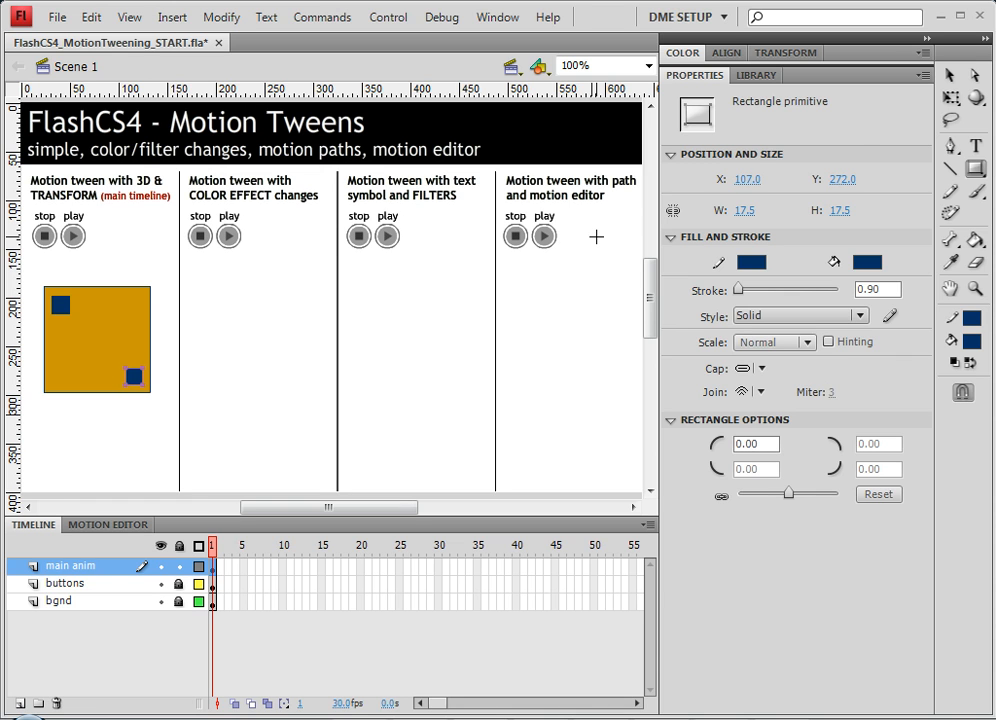
# Step: Add the static text "MAIN" in 28 pt Verdana Bold between the two dark blue squares
pyautogui.click(976, 145)
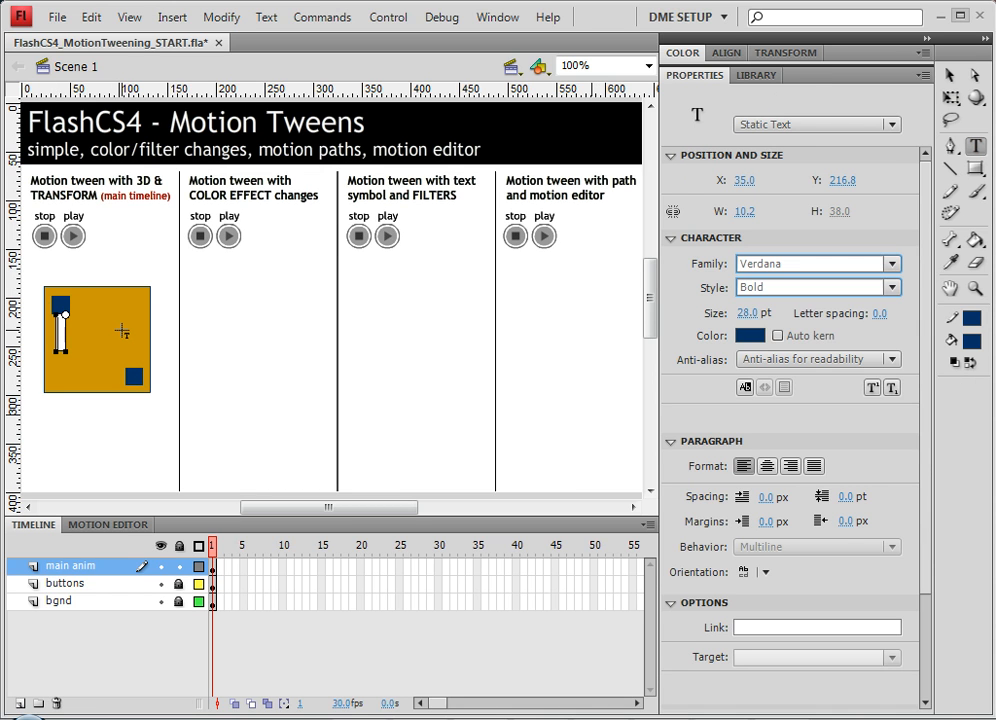
pyautogui.write('MAIN')
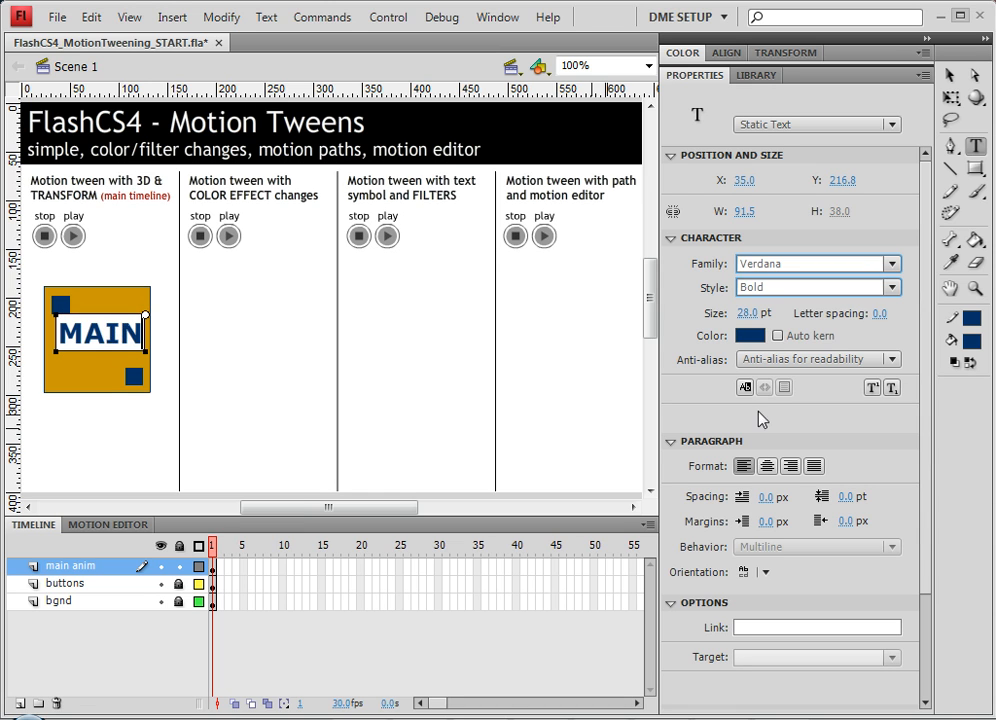
pyautogui.click(949, 77)
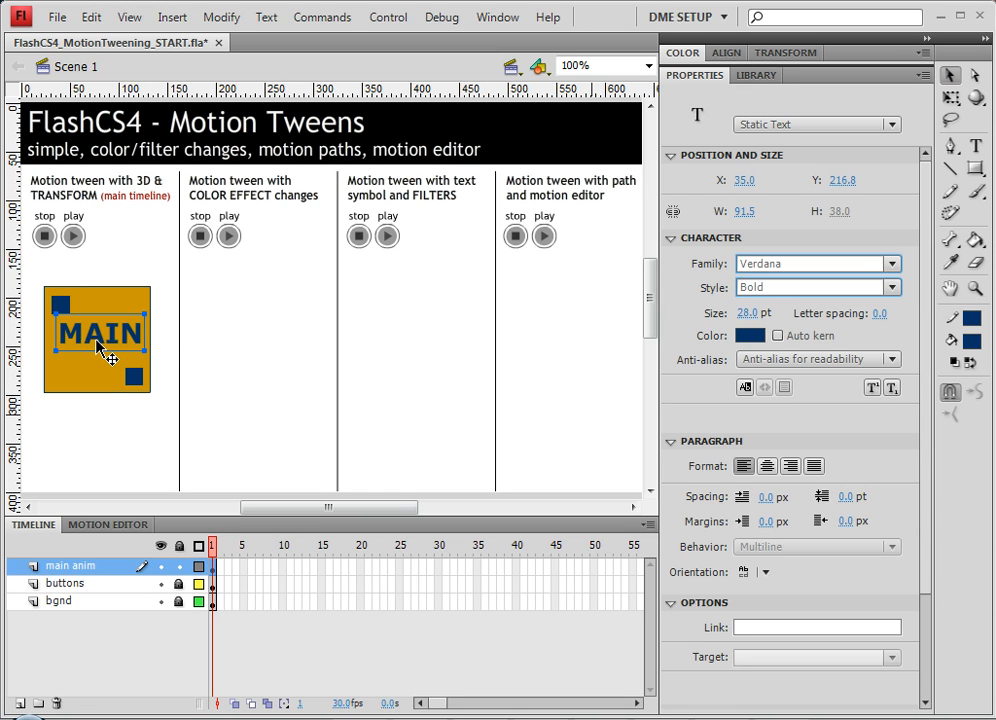
# Step: Nudge the MAIN text down and slightly left to X 32.0, Y 223.8, centring it in the gold square
pyautogui.press('Down')
pyautogui.press('Down')
pyautogui.press('Down')
pyautogui.press('Down')
pyautogui.press('Down')
pyautogui.press('Down')
pyautogui.press('Down')
pyautogui.press('Down')
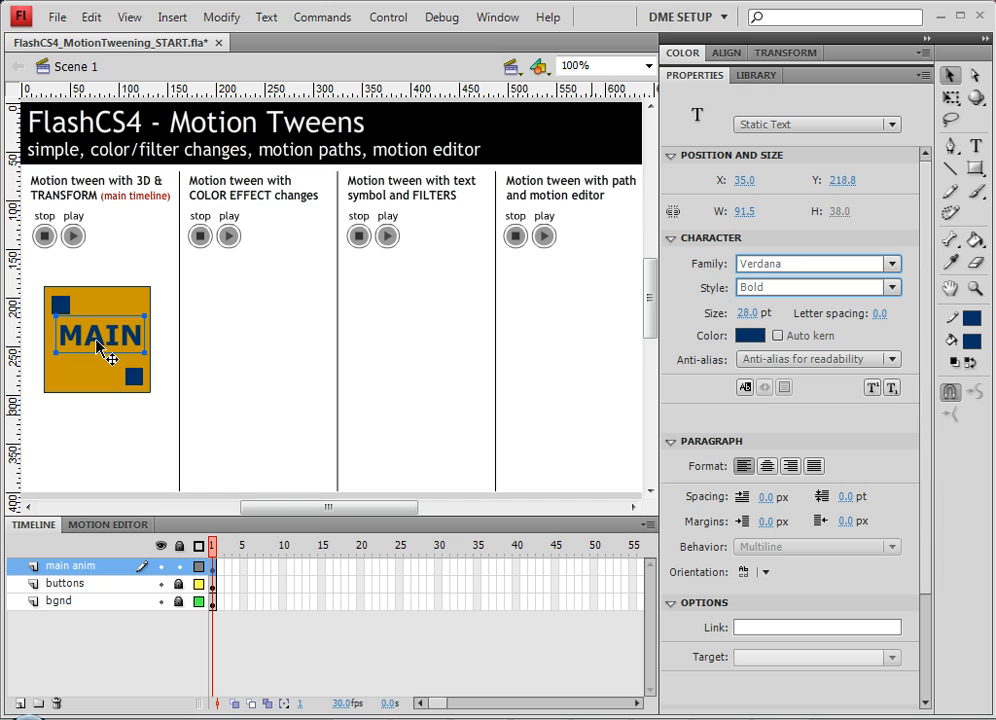
pyautogui.press('Left')
pyautogui.press('Left')
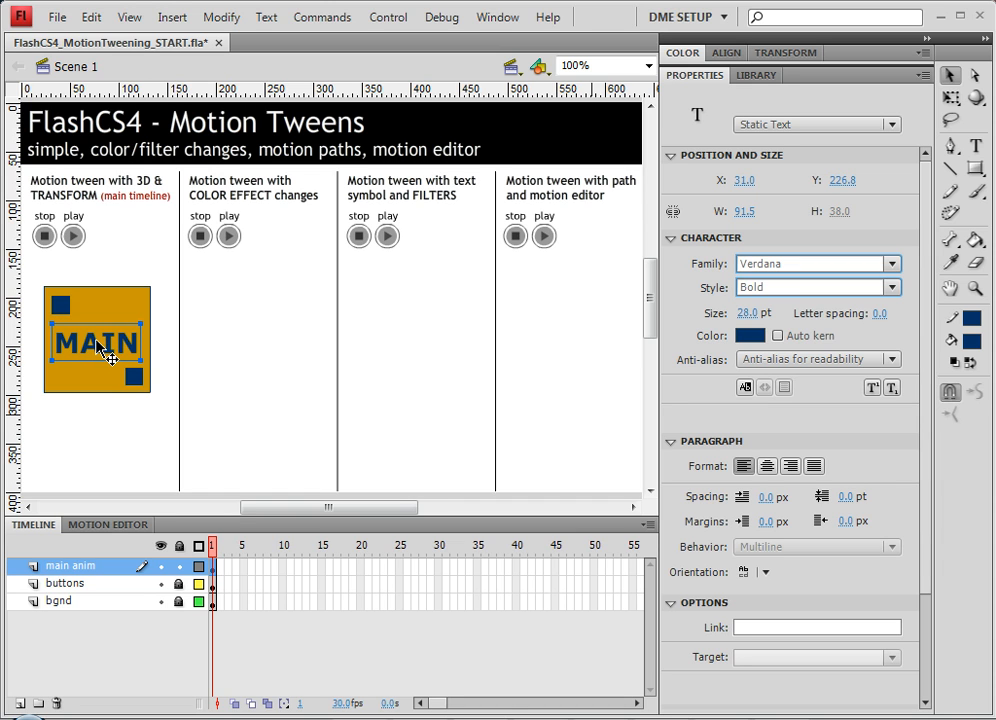
pyautogui.press('Up')
pyautogui.press('Left')
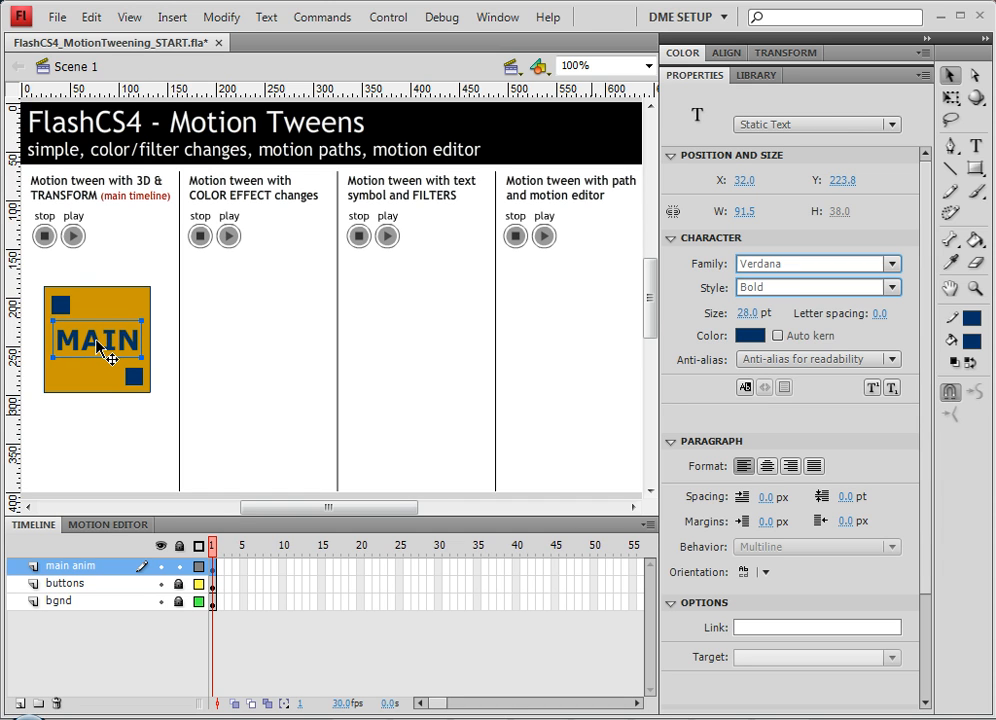
# Step: Select the gold square, both blue squares and the MAIN text, and convert them to a movie clip symbol named "main bg"
pyautogui.click(67, 281)
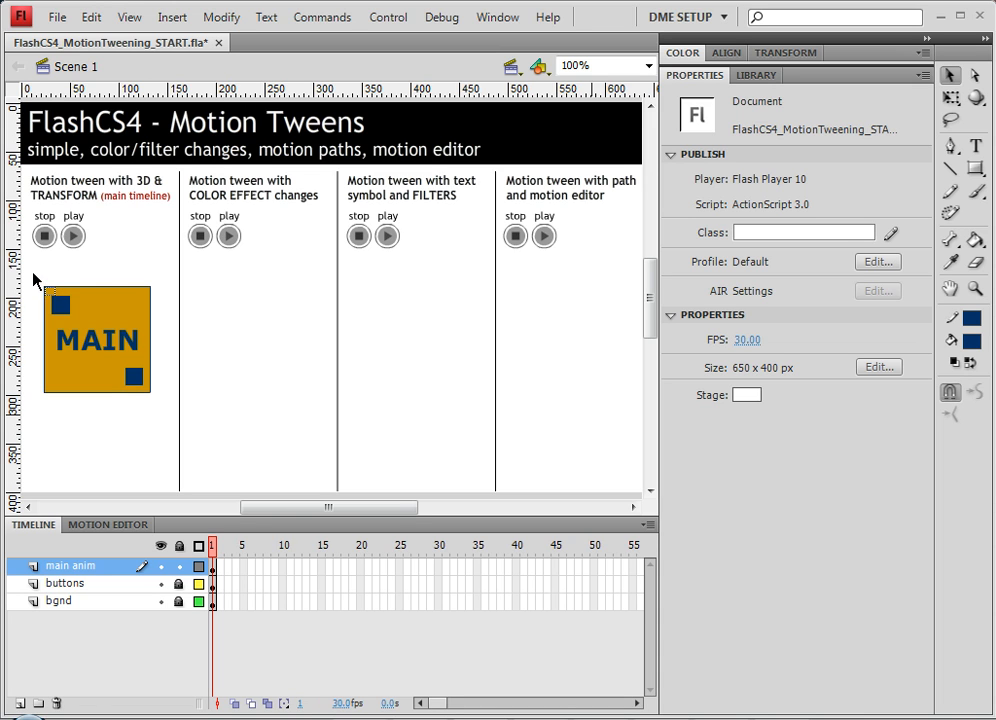
pyautogui.moveTo(33, 273); pyautogui.dragTo(160, 415)
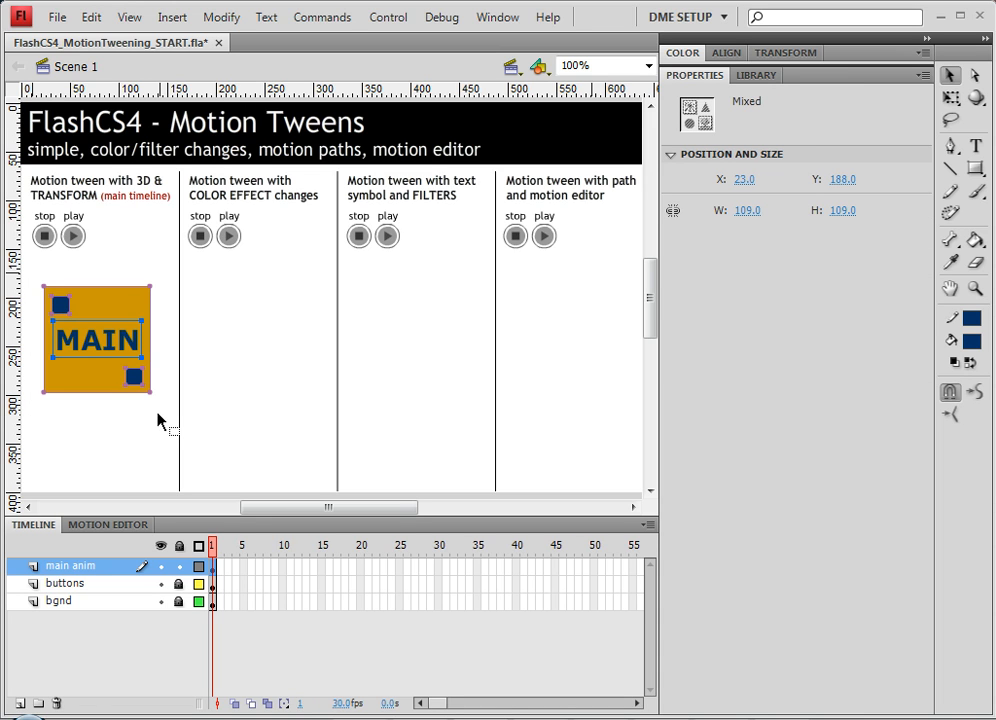
pyautogui.rightClick(113, 345)
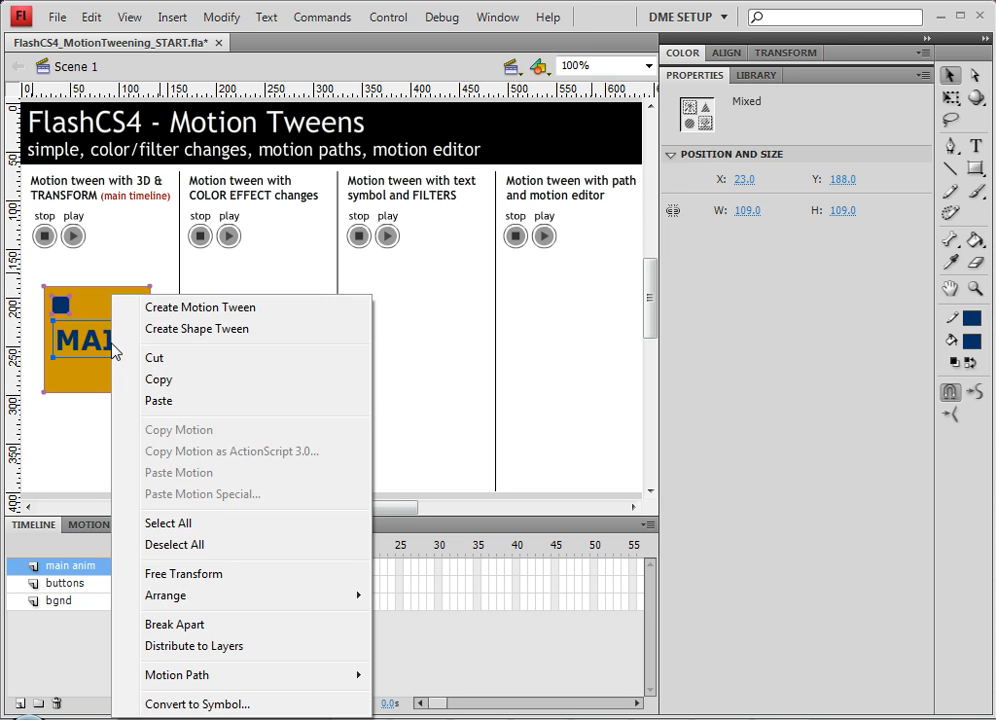
pyautogui.click(250, 704)
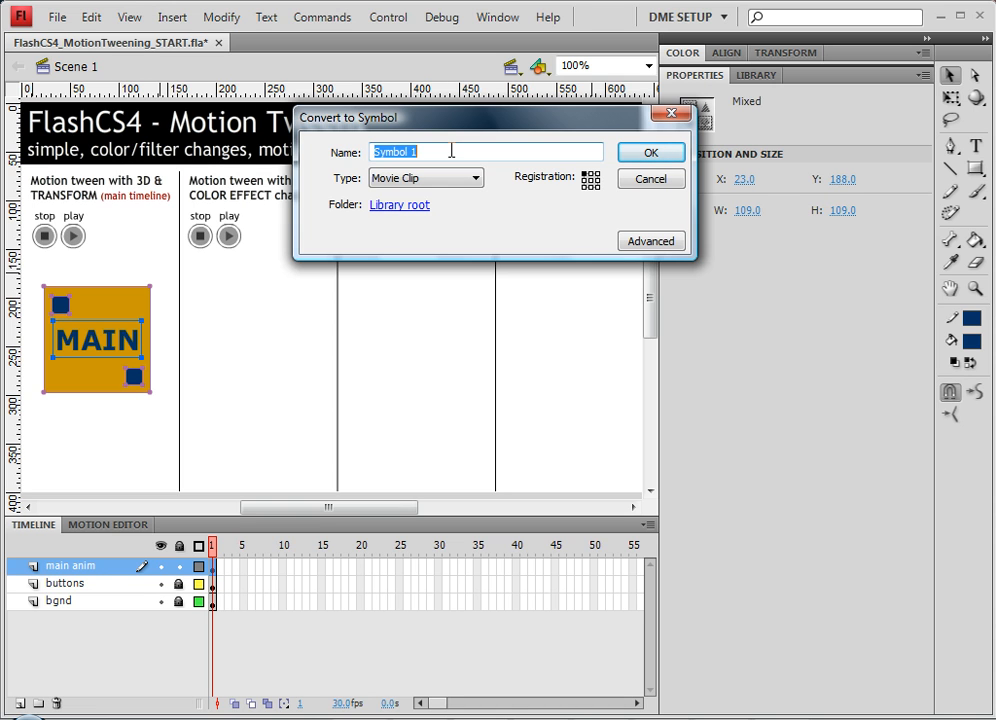
pyautogui.write('main bg')
pyautogui.press('Return')
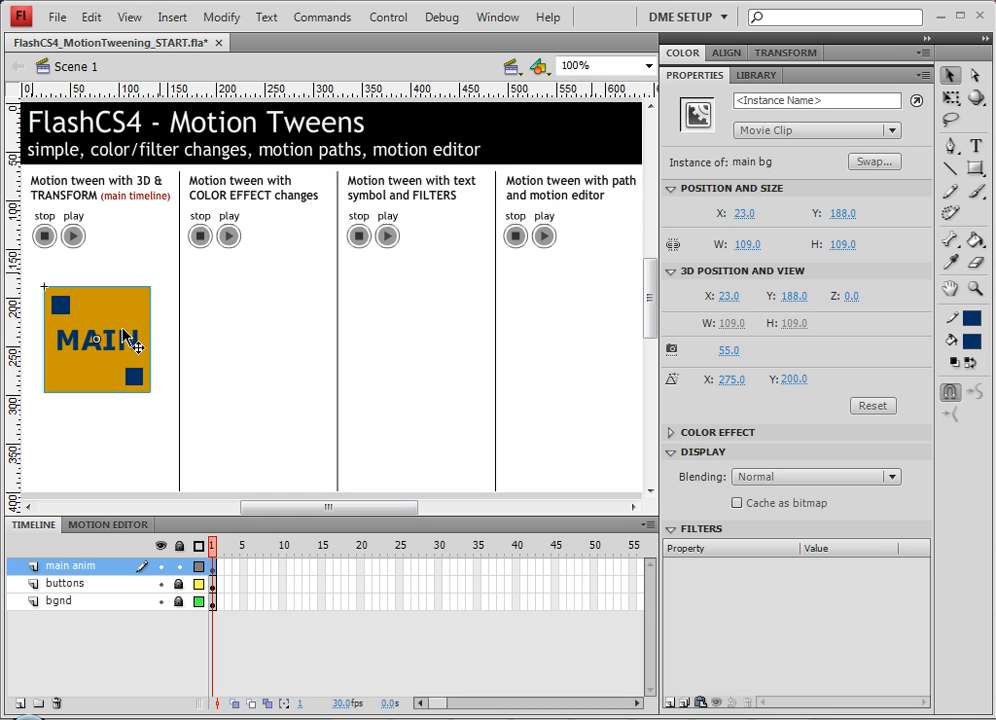
# Step: Create a motion tween on frame 1 of the main anim layer
pyautogui.rightClick(124, 334)
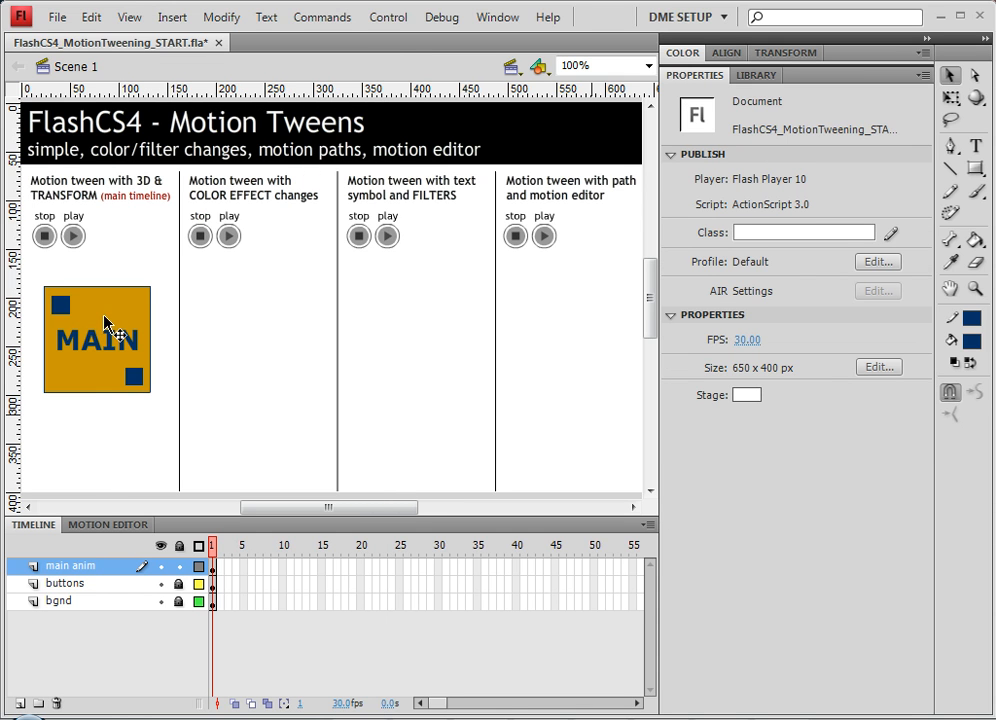
pyautogui.rightClick(214, 576)
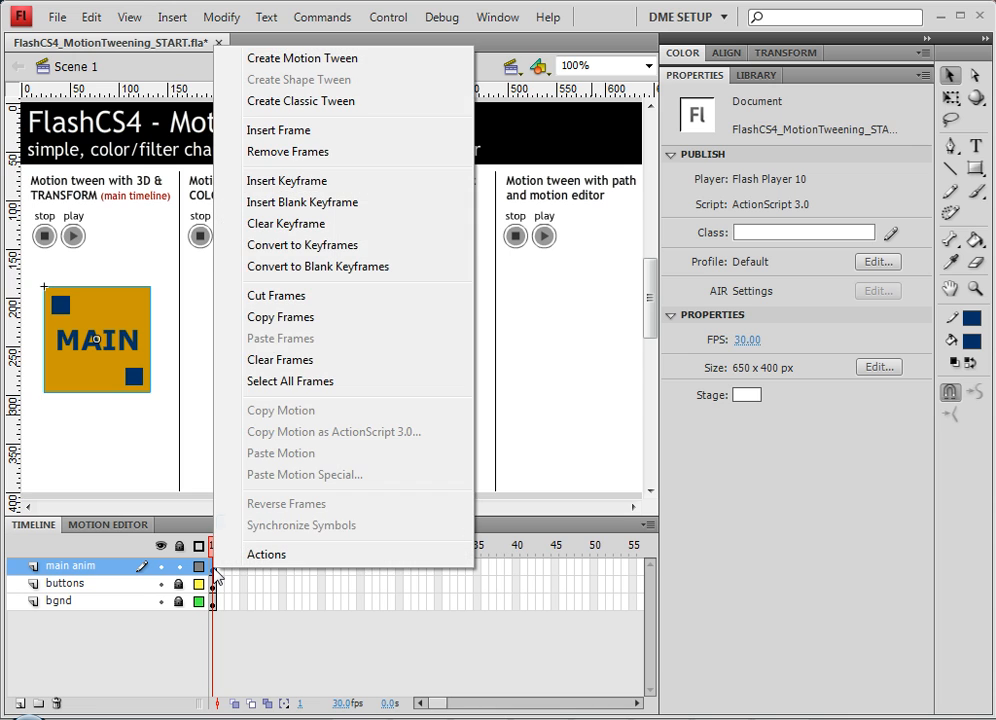
pyautogui.click(307, 60)
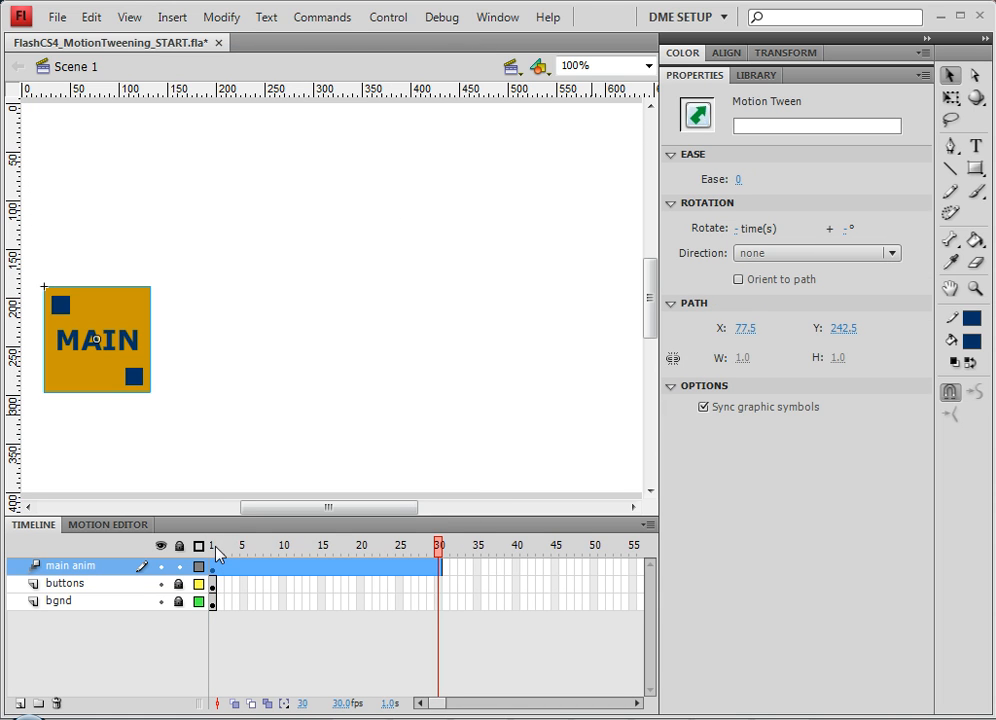
# Step: Extend the buttons and bgnd layers to frame 30 by inserting frames on both
pyautogui.click(251, 547)
pyautogui.moveTo(270, 549); pyautogui.dragTo(437, 549)
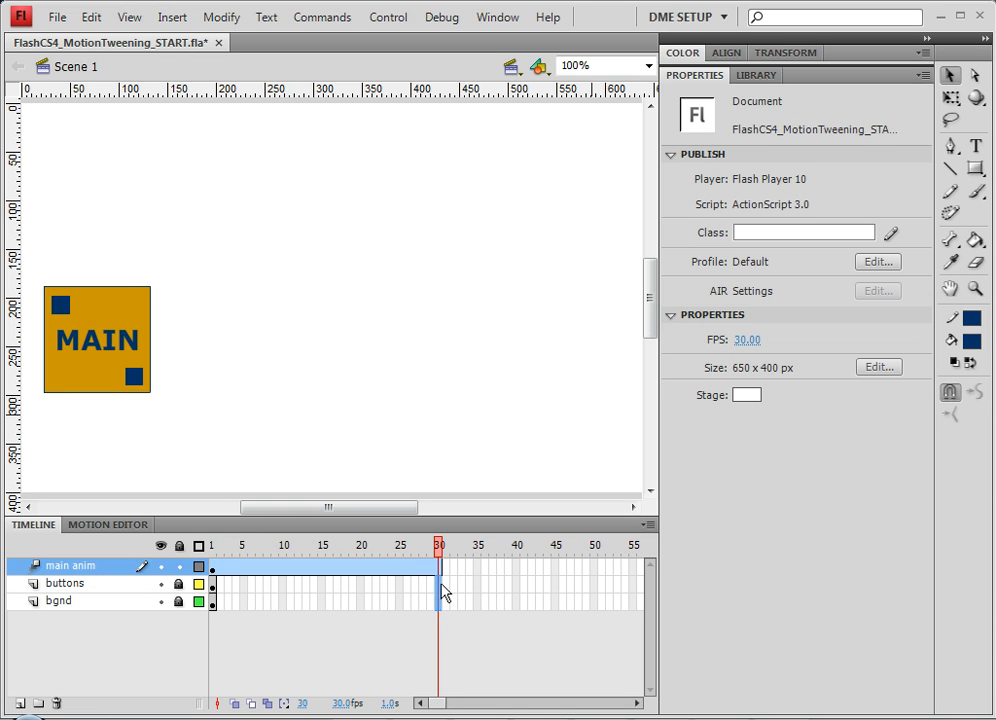
pyautogui.moveTo(441, 598); pyautogui.dragTo(439, 583)
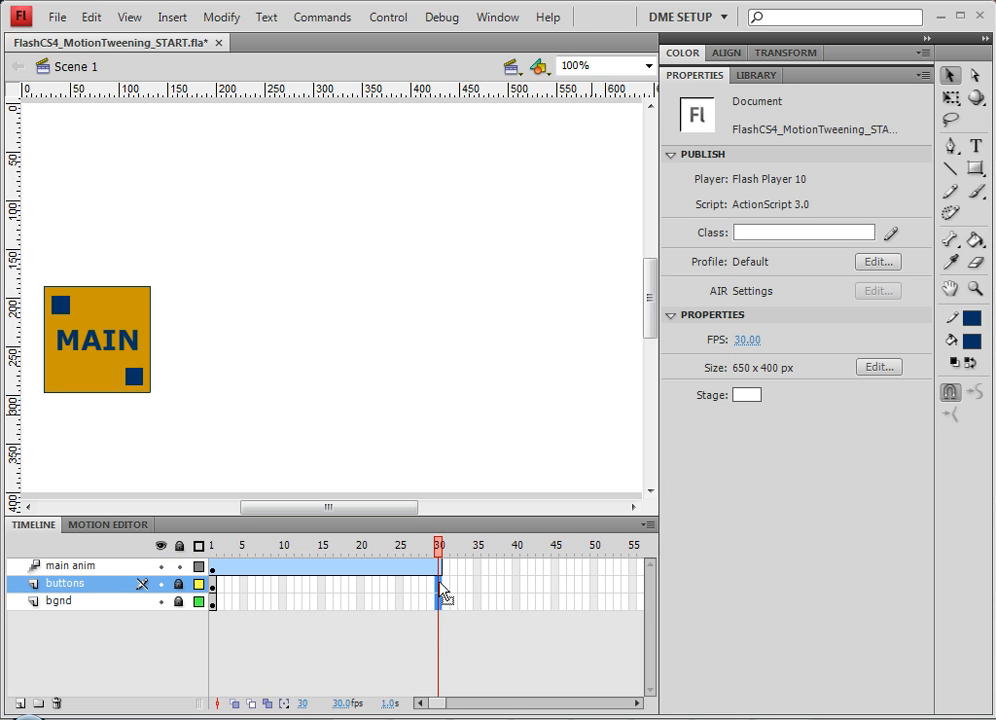
pyautogui.rightClick(441, 590)
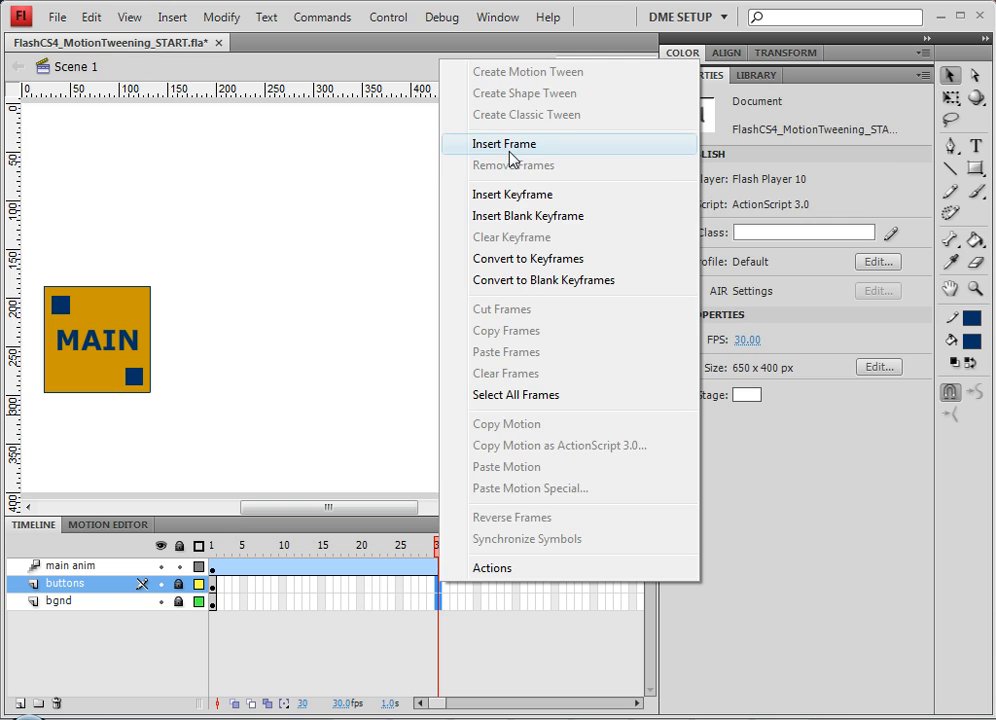
pyautogui.click(510, 152)
# Step: Scrub the timeline to frame 30 to check that all layers stay visible, and select the main anim tween span
pyautogui.click(417, 550)
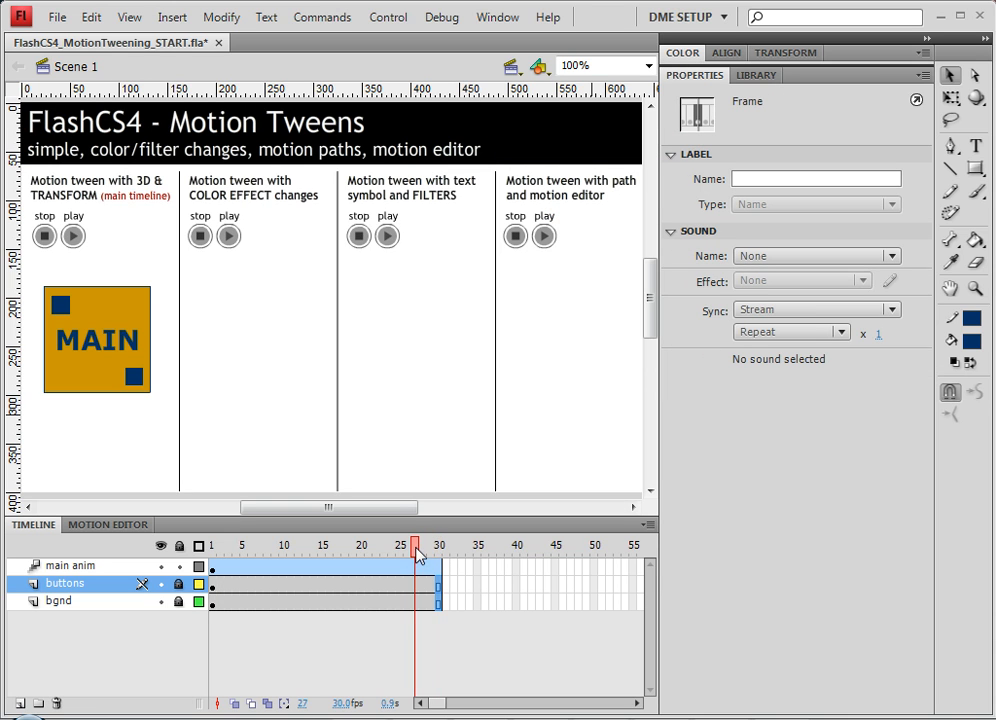
pyautogui.click(414, 586)
pyautogui.moveTo(329, 551); pyautogui.dragTo(440, 549)
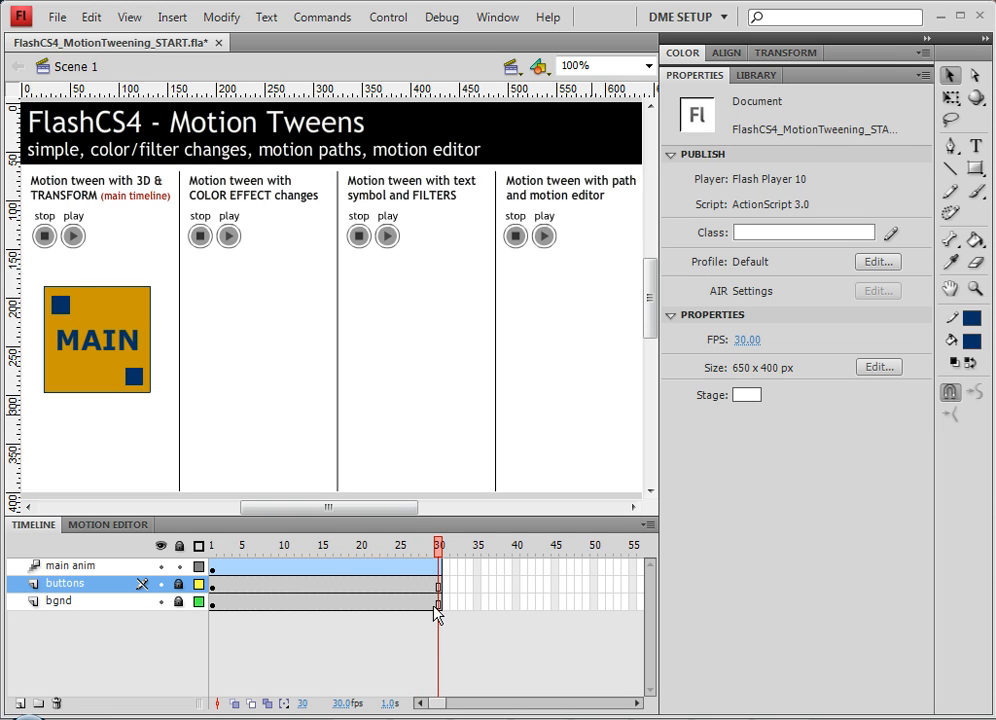
pyautogui.click(237, 570)
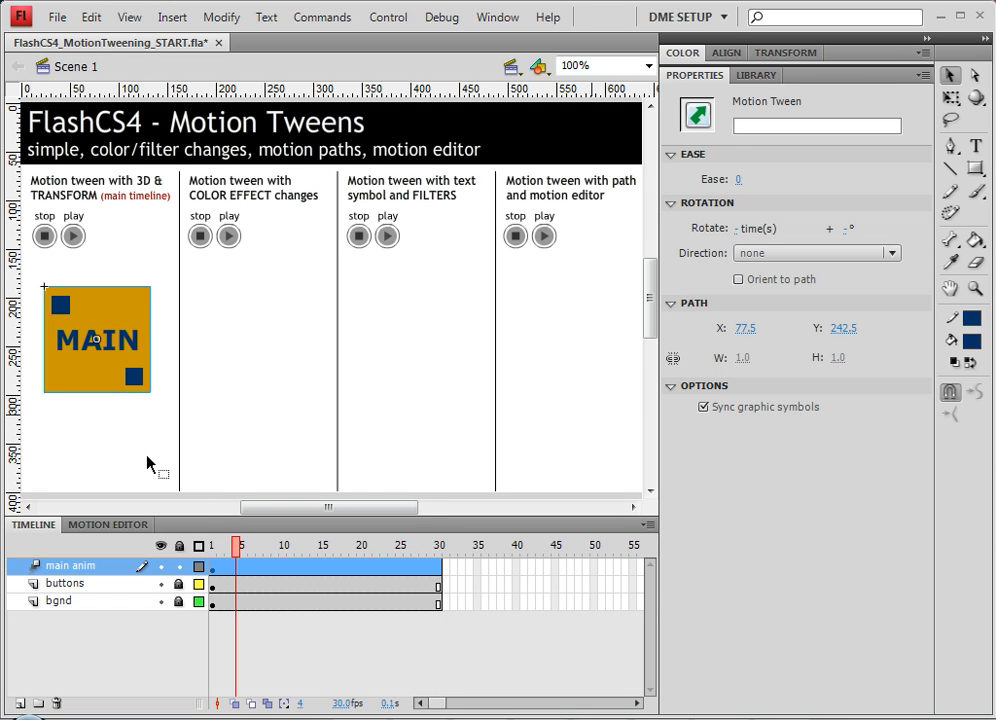
# Step: Move the main bg clip to about X 27, Y 165 at frame 4 and compare its position at frames 1 and 4
pyautogui.moveTo(147, 463); pyautogui.dragTo(227, 405)
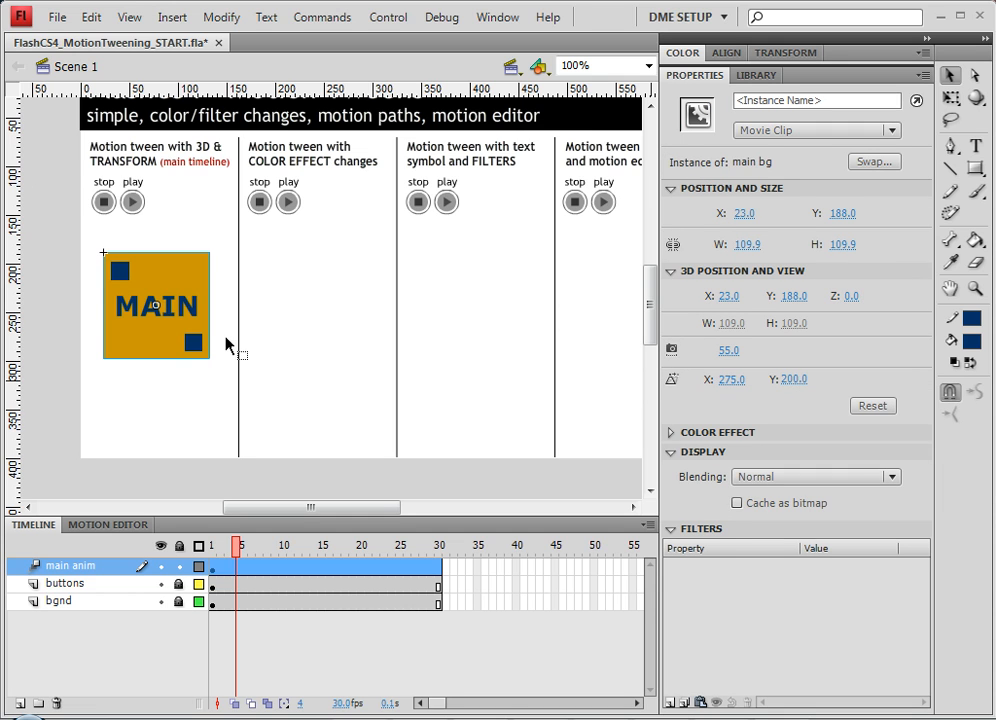
pyautogui.moveTo(194, 330); pyautogui.dragTo(198, 306)
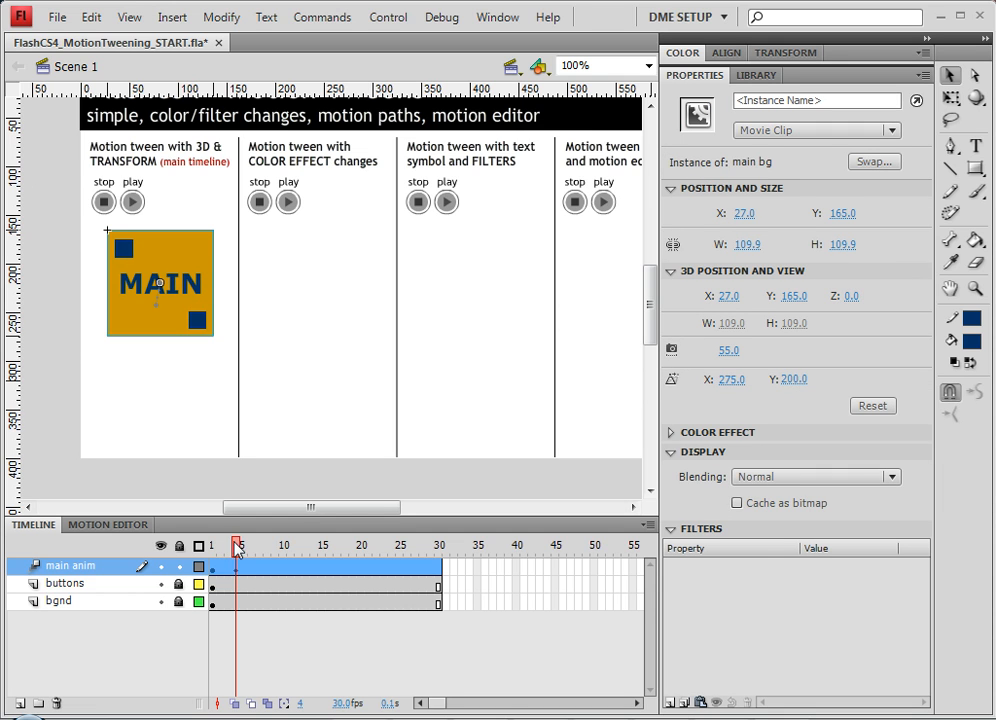
pyautogui.moveTo(233, 545); pyautogui.dragTo(211, 545)
pyautogui.click(211, 567)
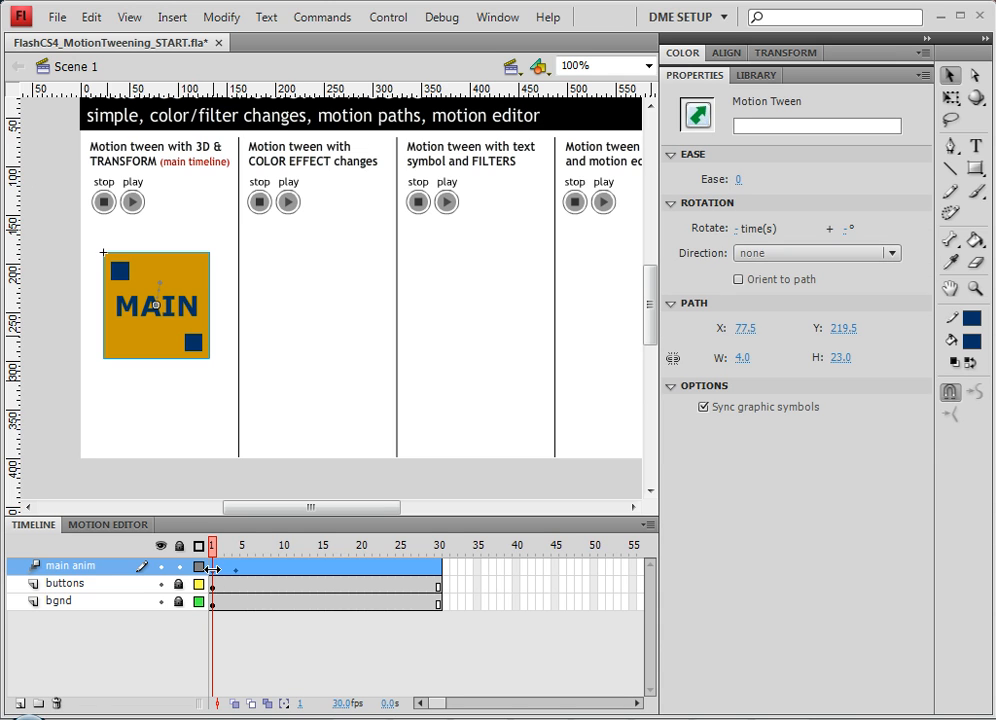
pyautogui.click(235, 570)
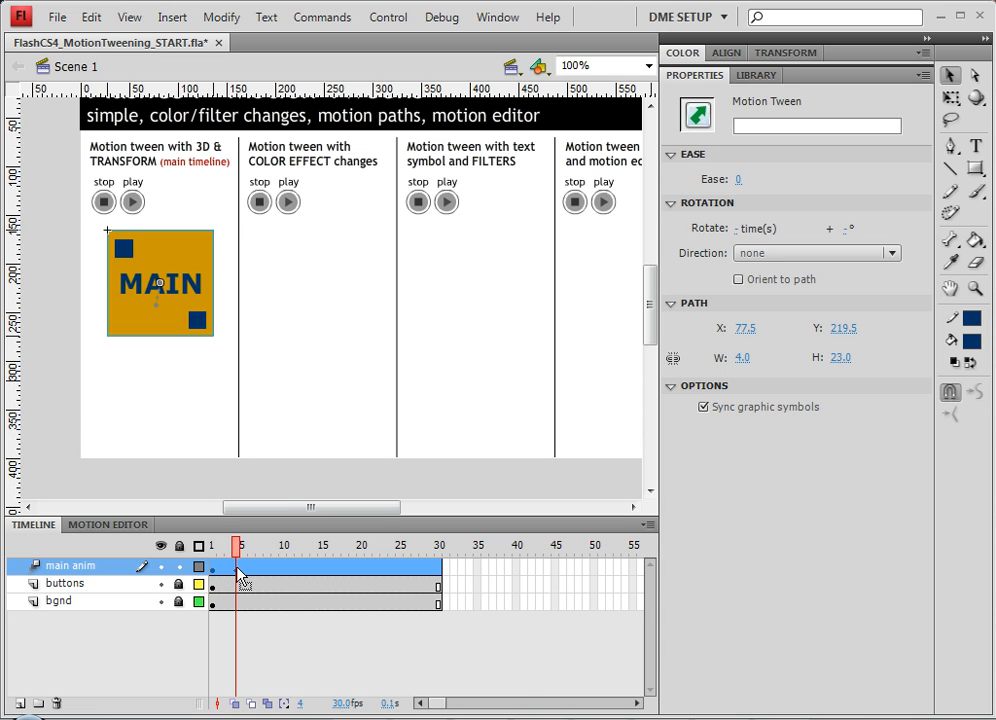
# Step: Remove the tween from the main anim layer and move the main bg clip to about X 27, Y 167
pyautogui.rightClick(238, 573)
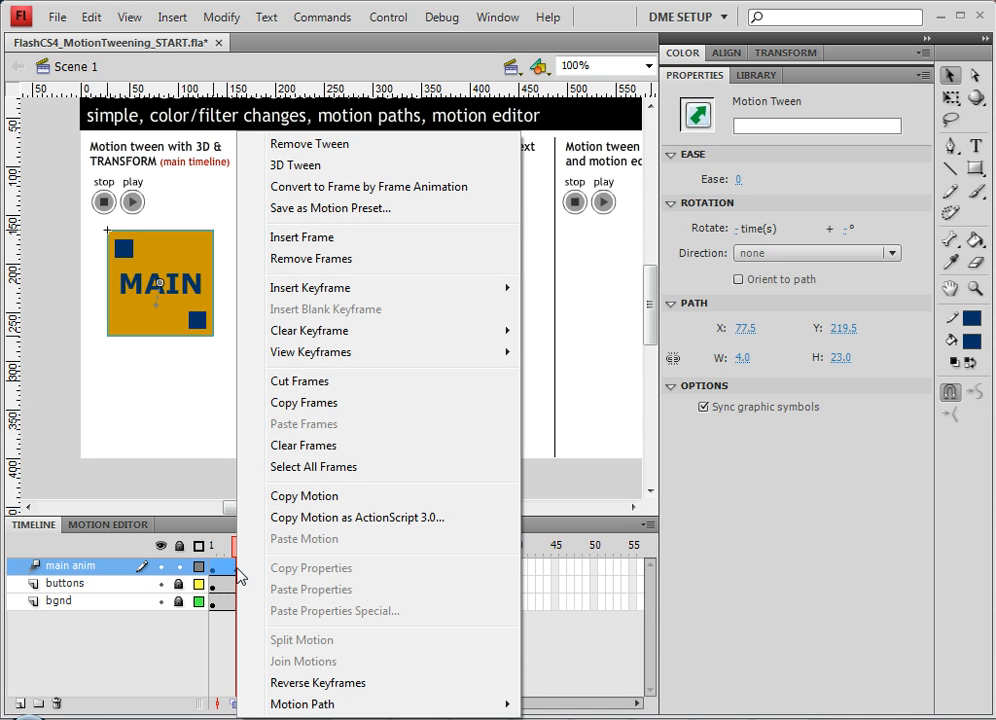
pyautogui.click(320, 141)
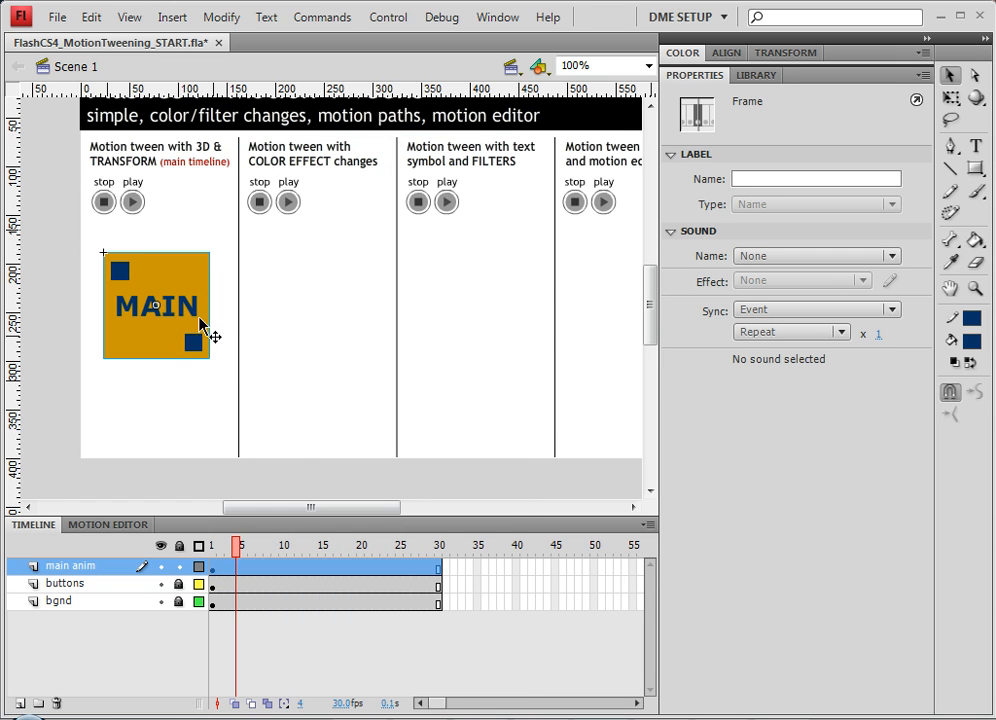
pyautogui.moveTo(200, 328); pyautogui.dragTo(191, 300)
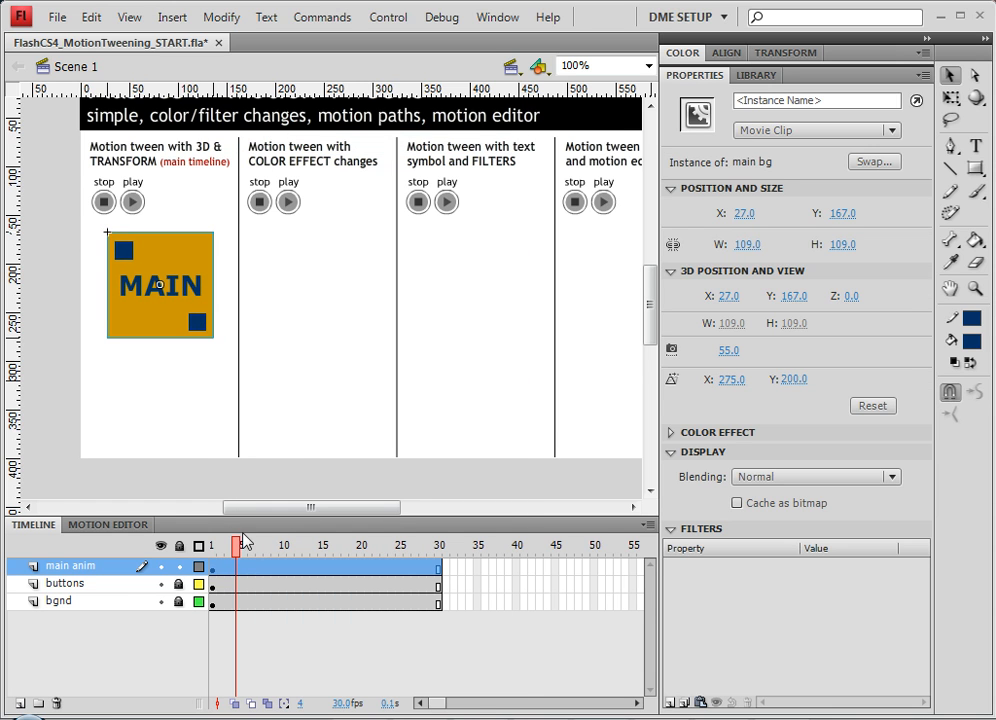
# Step: Recreate the motion tween on the main anim layer from frame 1
pyautogui.click(211, 553)
pyautogui.click(214, 566)
pyautogui.rightClick(216, 568)
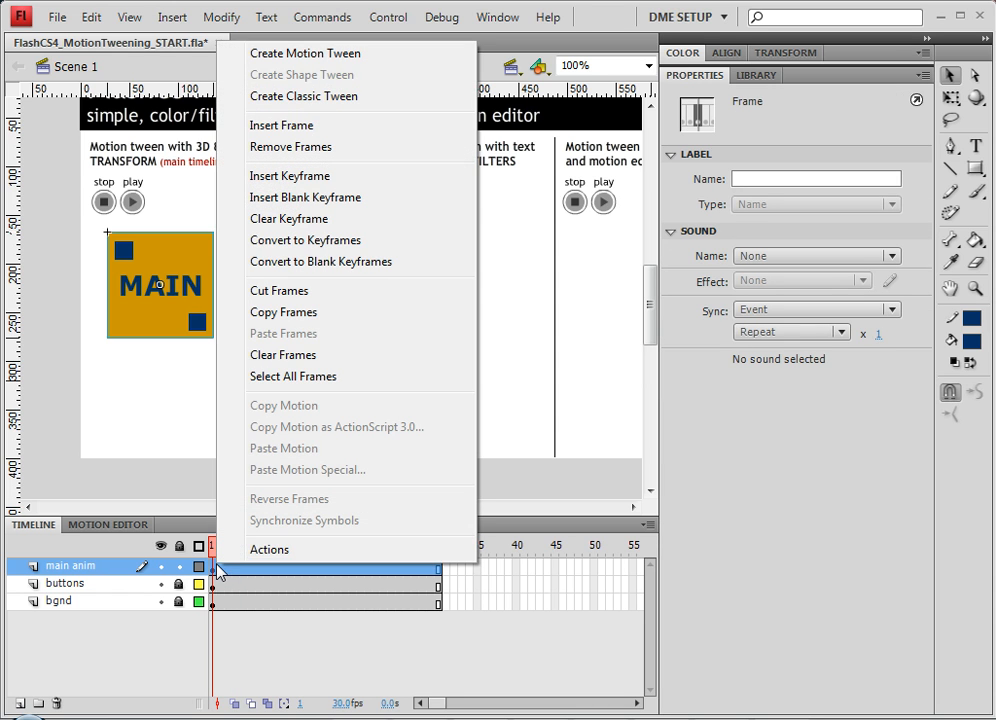
pyautogui.click(350, 54)
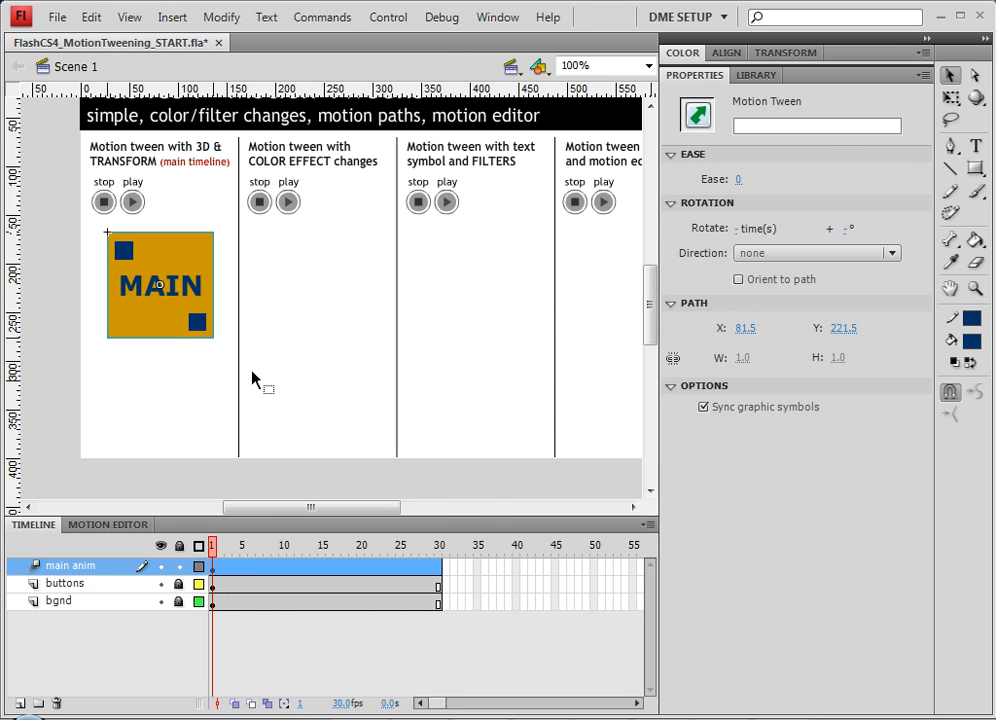
pyautogui.press('Return')
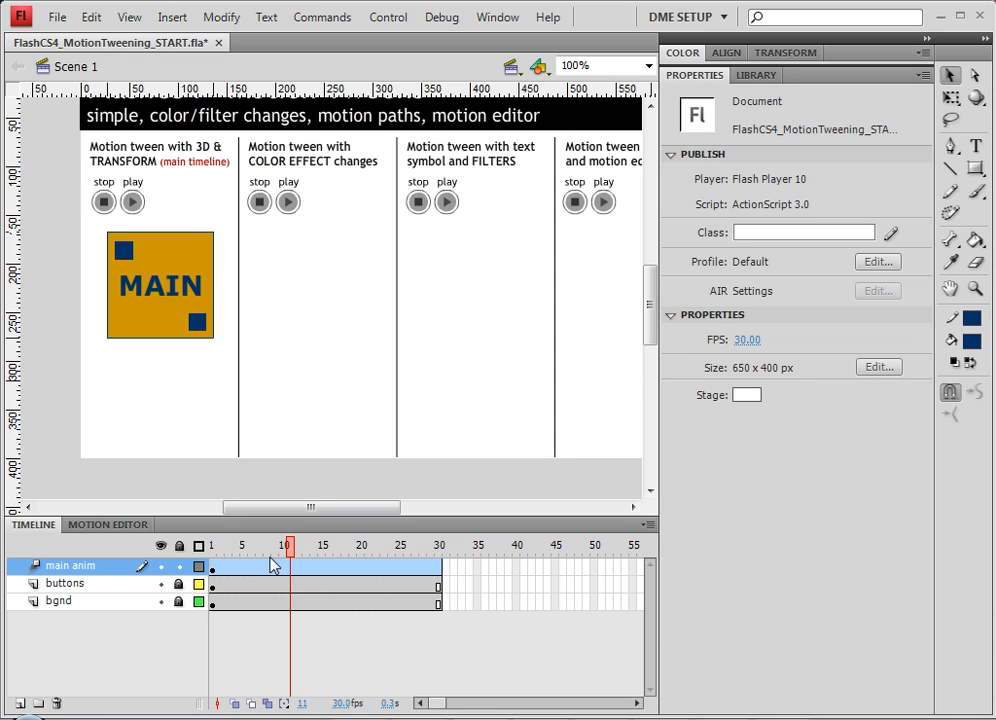
pyautogui.rightClick(273, 568)
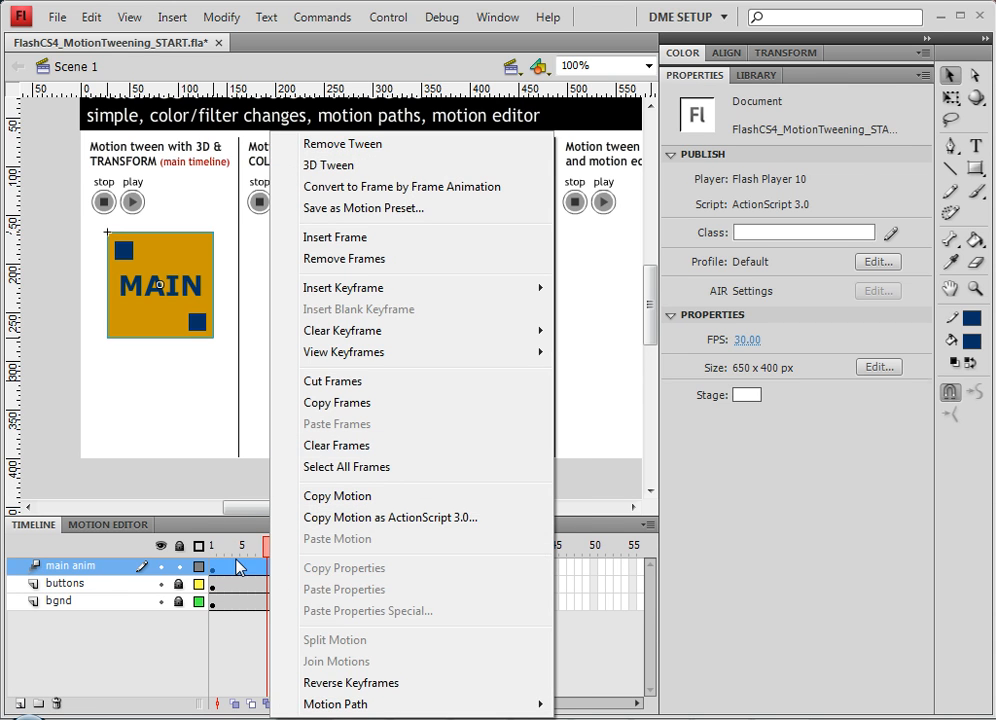
pyautogui.click(239, 570)
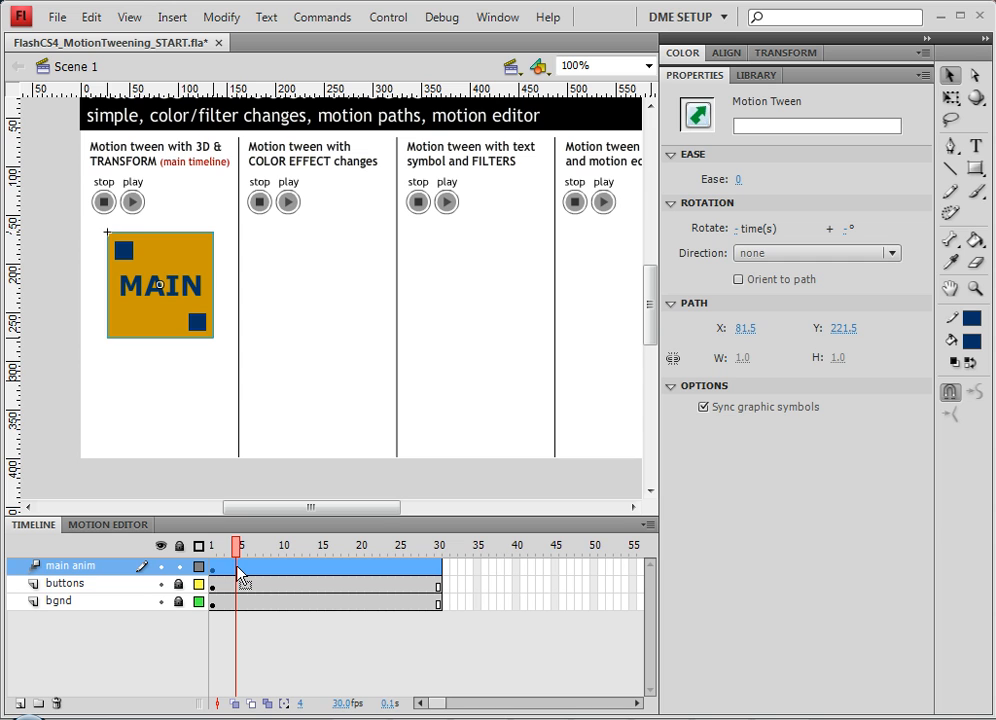
pyautogui.click(132, 526)
pyautogui.click(47, 525)
# Step: At frame 6, move the main bg clip straight down to about X 28, Y 258
pyautogui.click(190, 325)
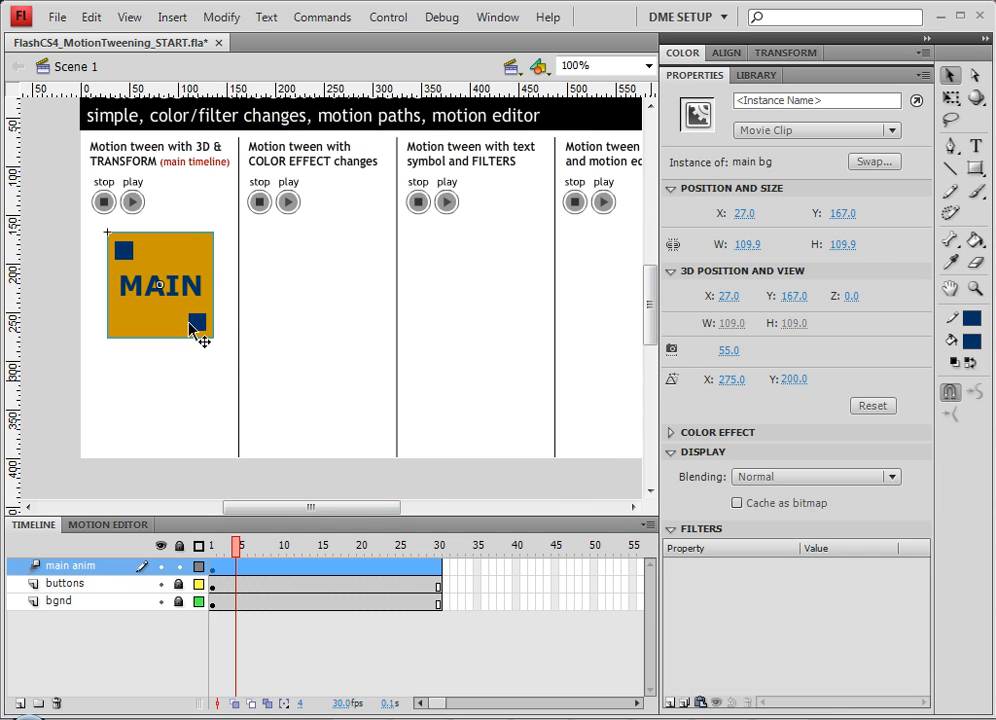
pyautogui.click(251, 550)
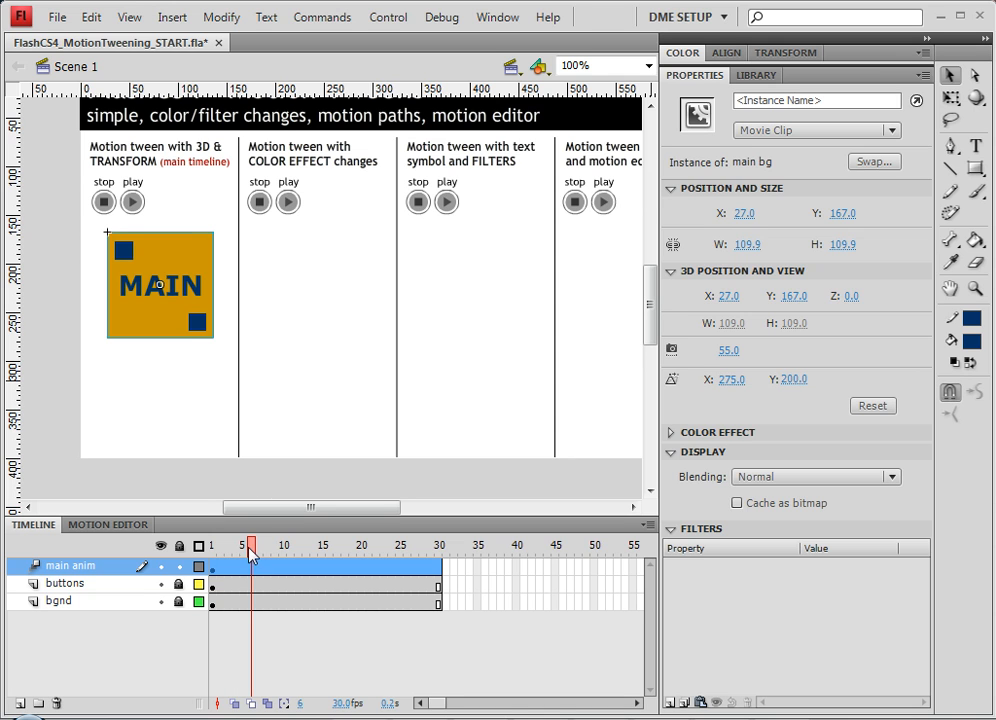
pyautogui.moveTo(196, 328); pyautogui.dragTo(198, 412)
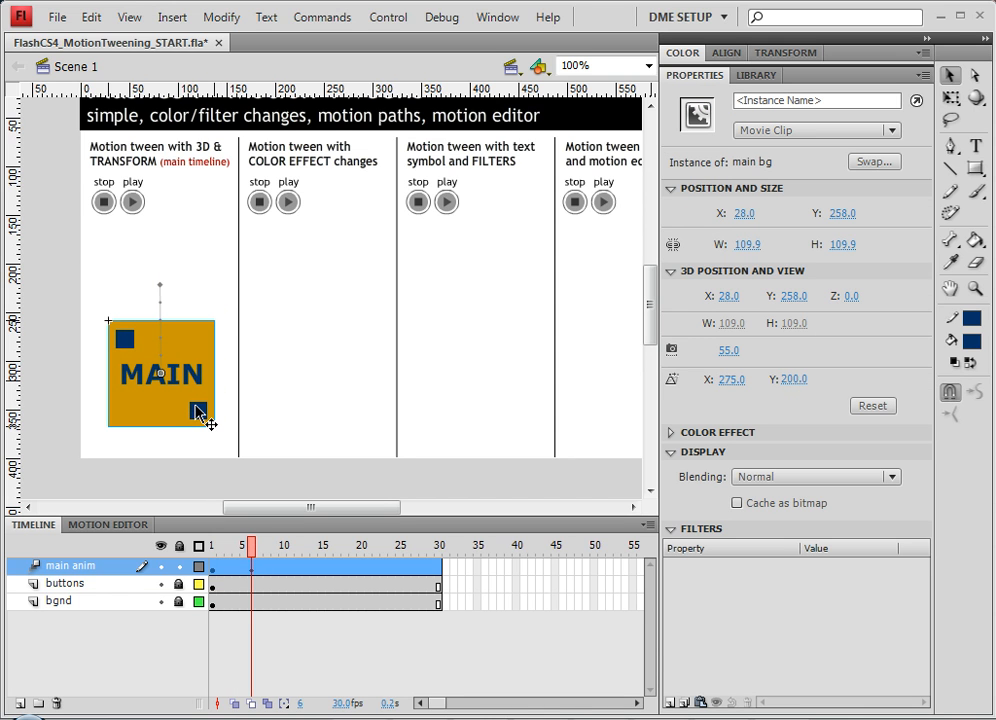
# Step: At frame 6, rotate the main bg clip about 30 degrees clockwise and scale it down to about 63% with Free Transform
pyautogui.click(952, 104)
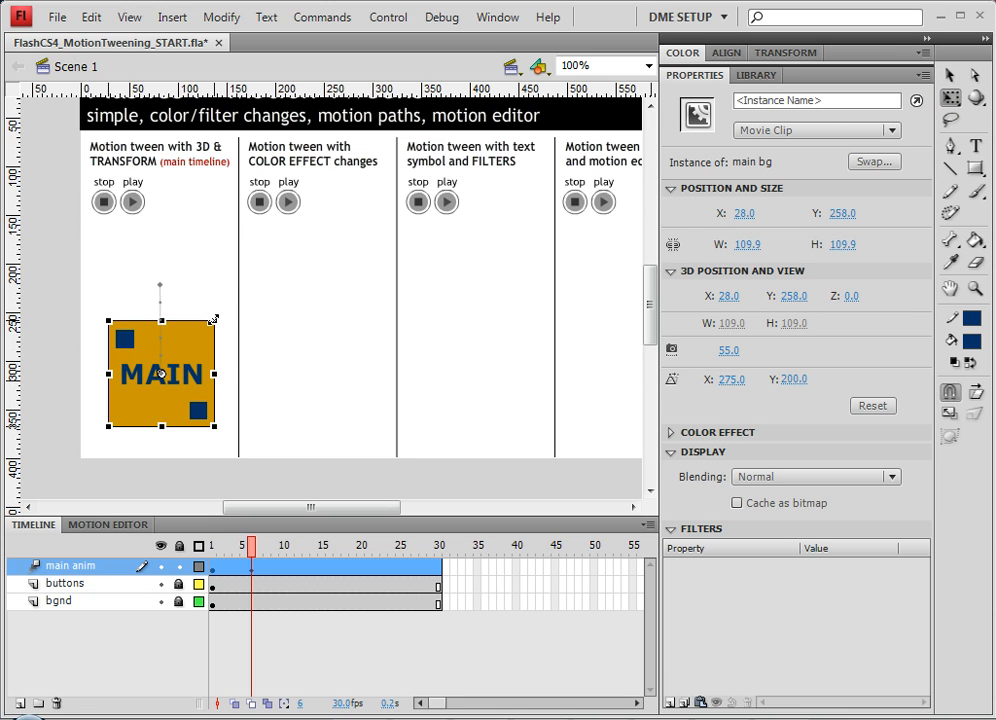
pyautogui.moveTo(222, 306); pyautogui.dragTo(247, 340)
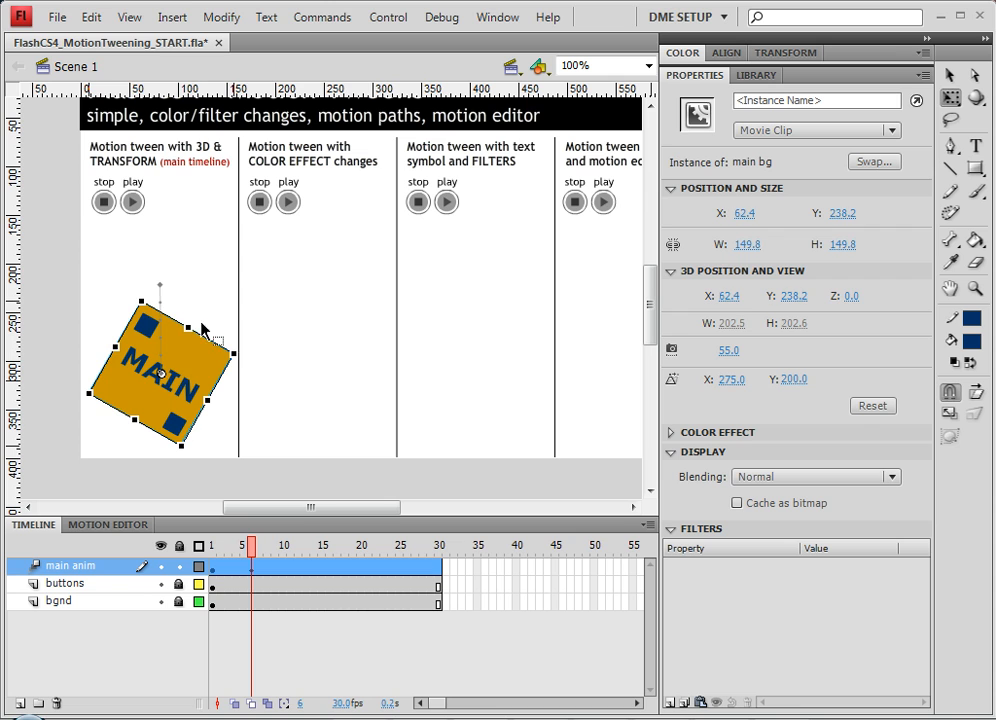
pyautogui.moveTo(140, 298); pyautogui.dragTo(150, 327)
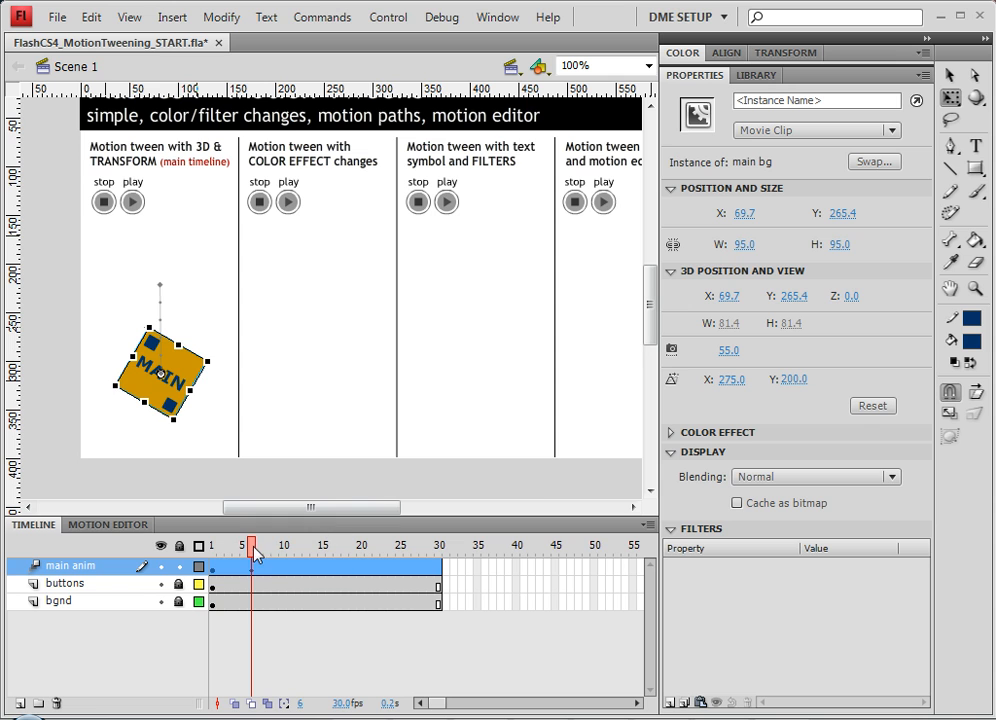
# Step: At frame 11, move the main bg clip up to just below its stop and play buttons and rotate it to about -30 degrees
pyautogui.moveTo(251, 551); pyautogui.dragTo(293, 556)
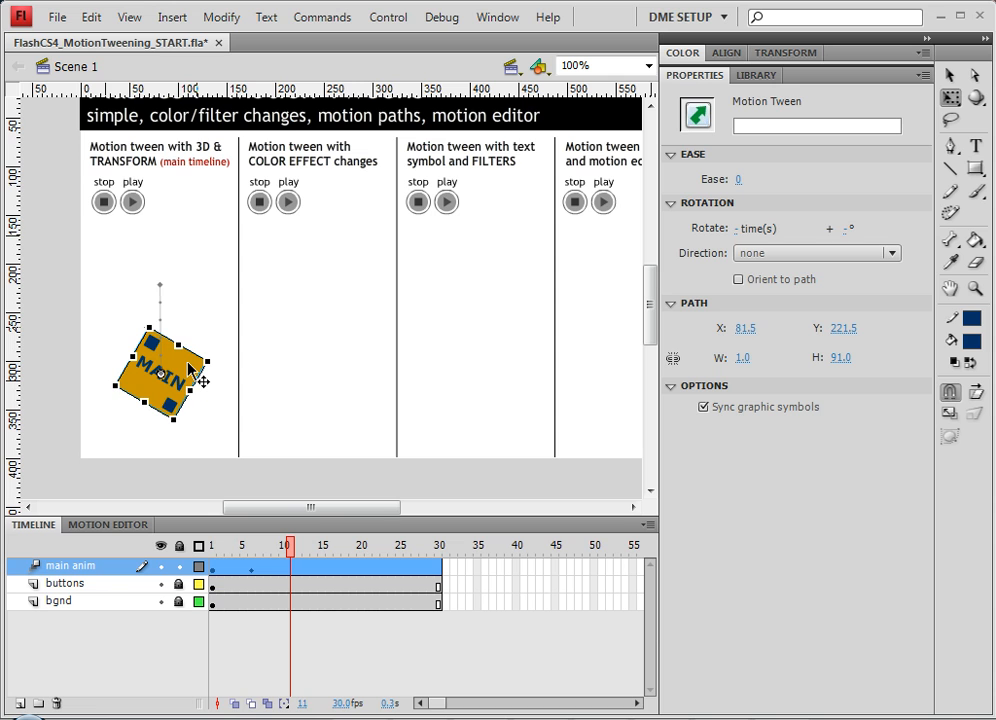
pyautogui.moveTo(188, 370); pyautogui.dragTo(196, 157)
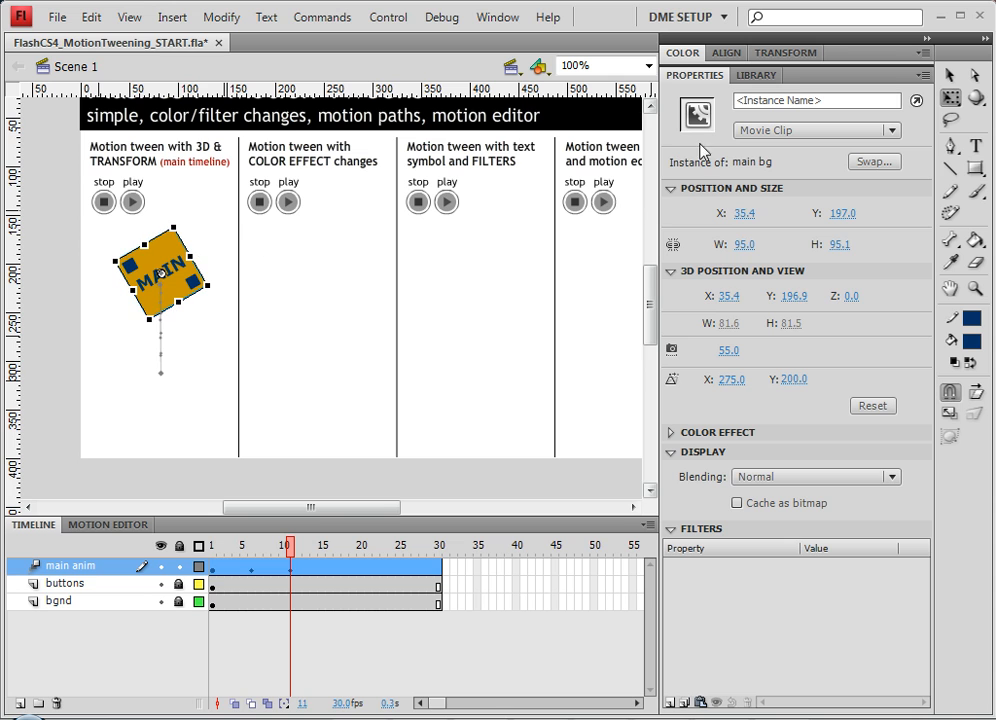
# Step: Set the main bg clip's width and height scale to 100% at frame 11
pyautogui.click(768, 56)
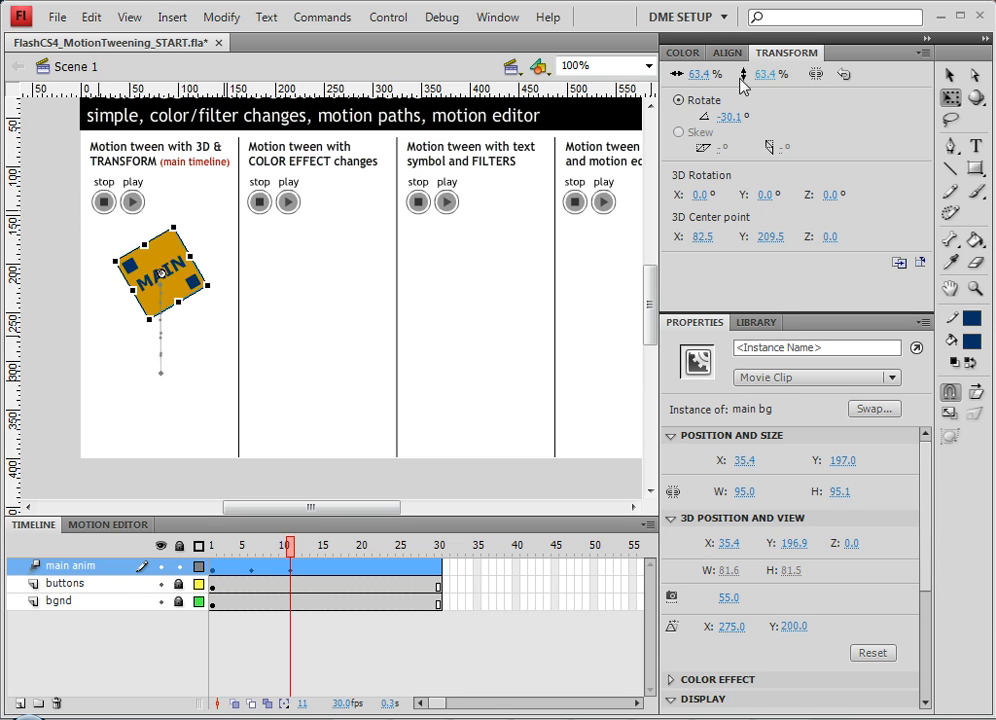
pyautogui.click(701, 76)
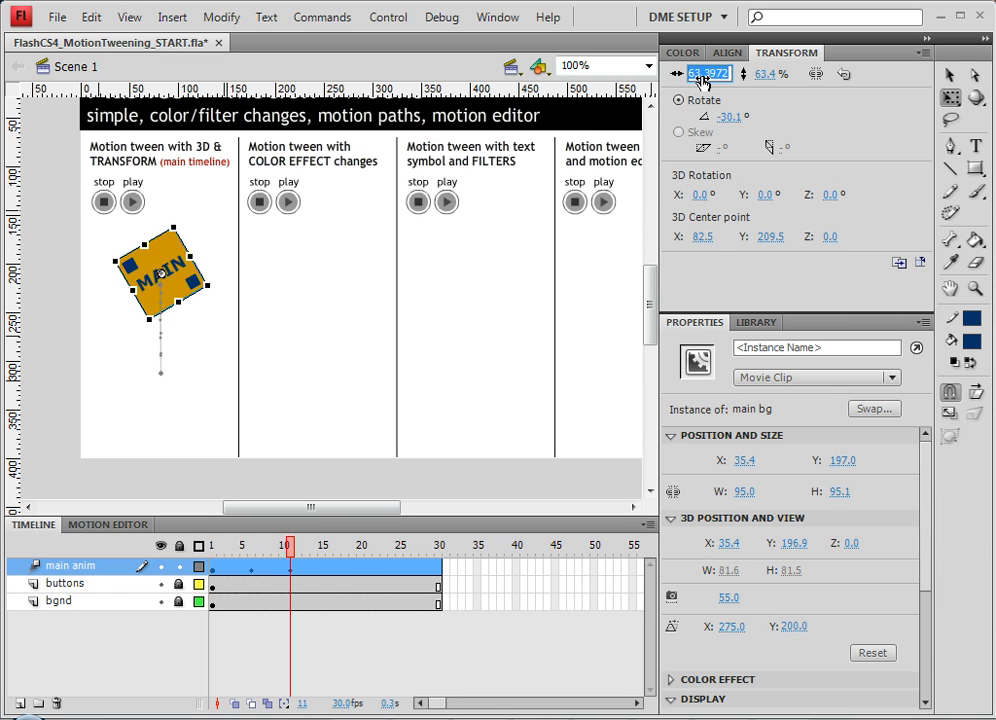
pyautogui.write('1000')
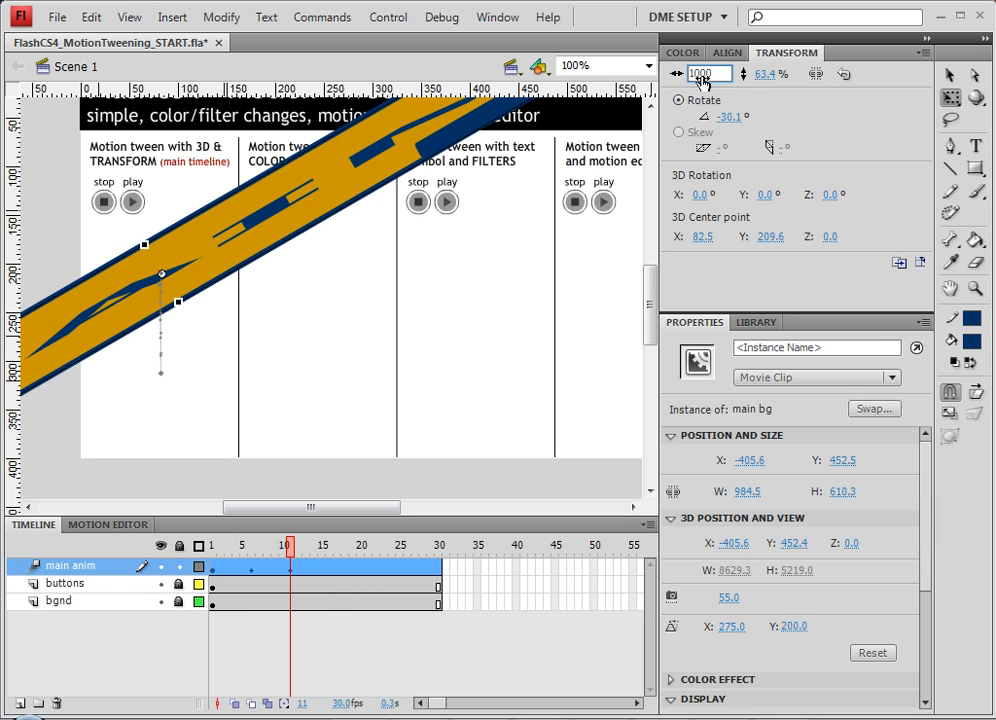
pyautogui.press('BackSpace')
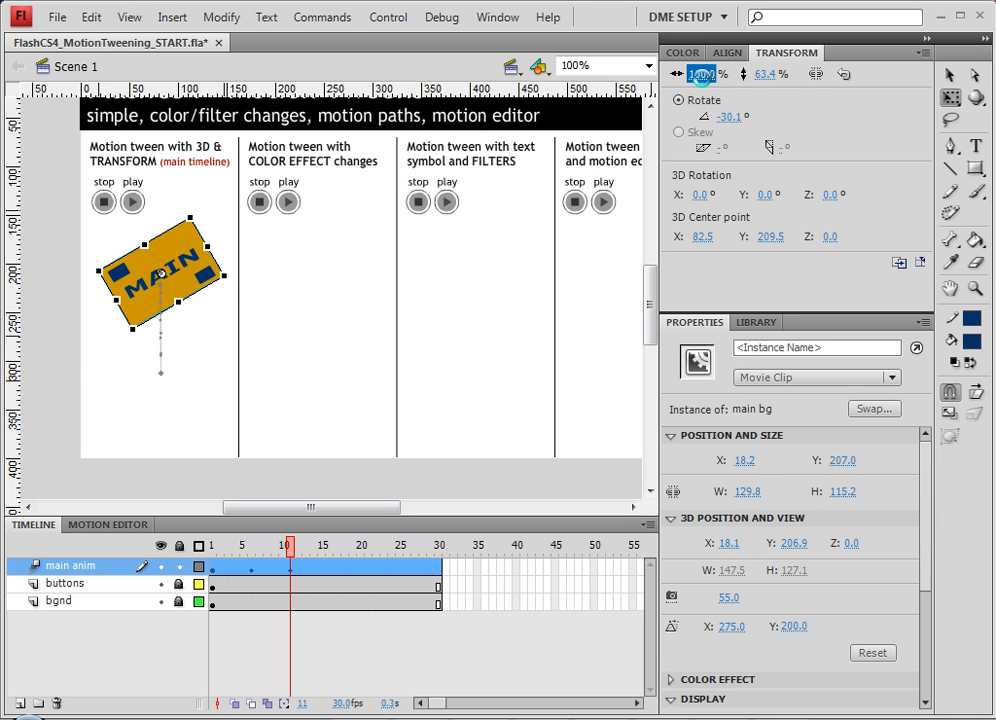
pyautogui.press('Return')
pyautogui.click(765, 77)
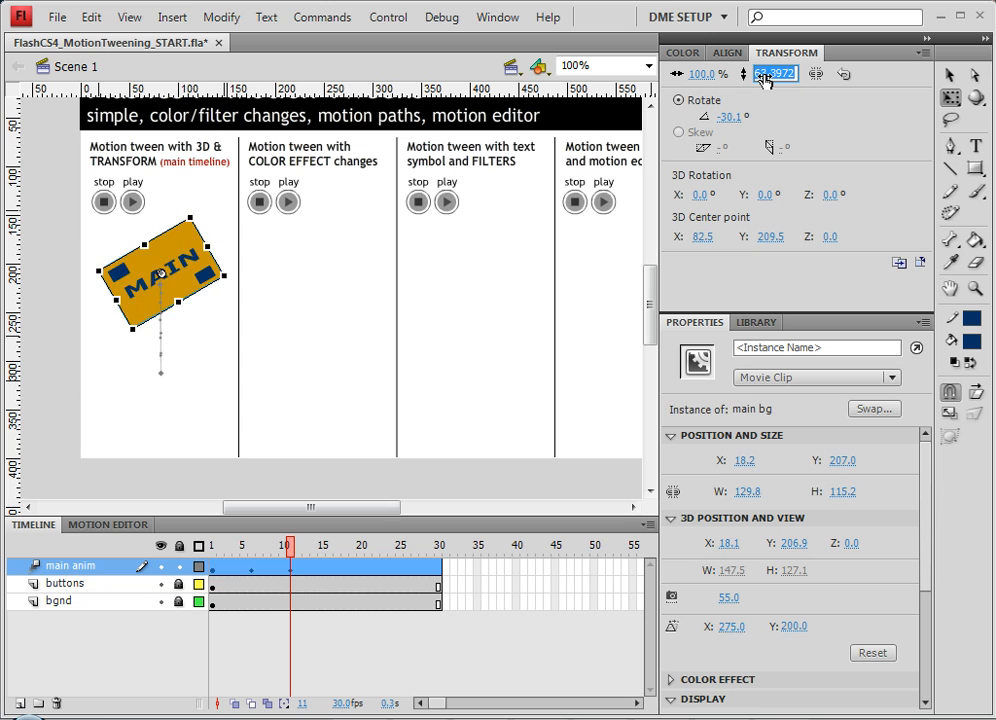
pyautogui.press('BackSpace')
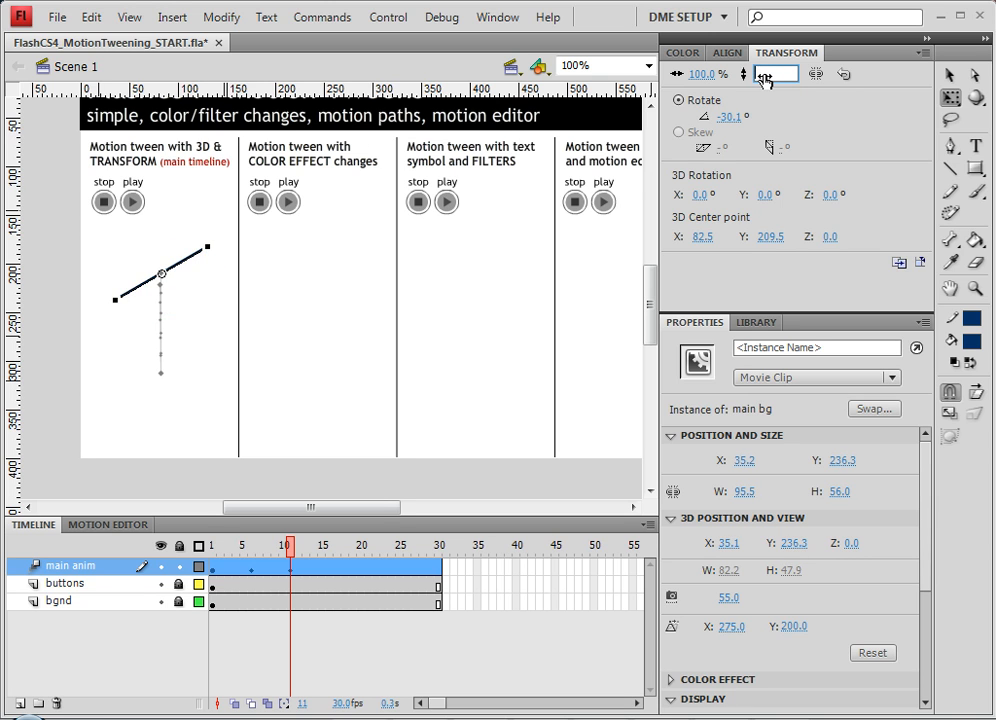
pyautogui.write('100')
pyautogui.press('Return')
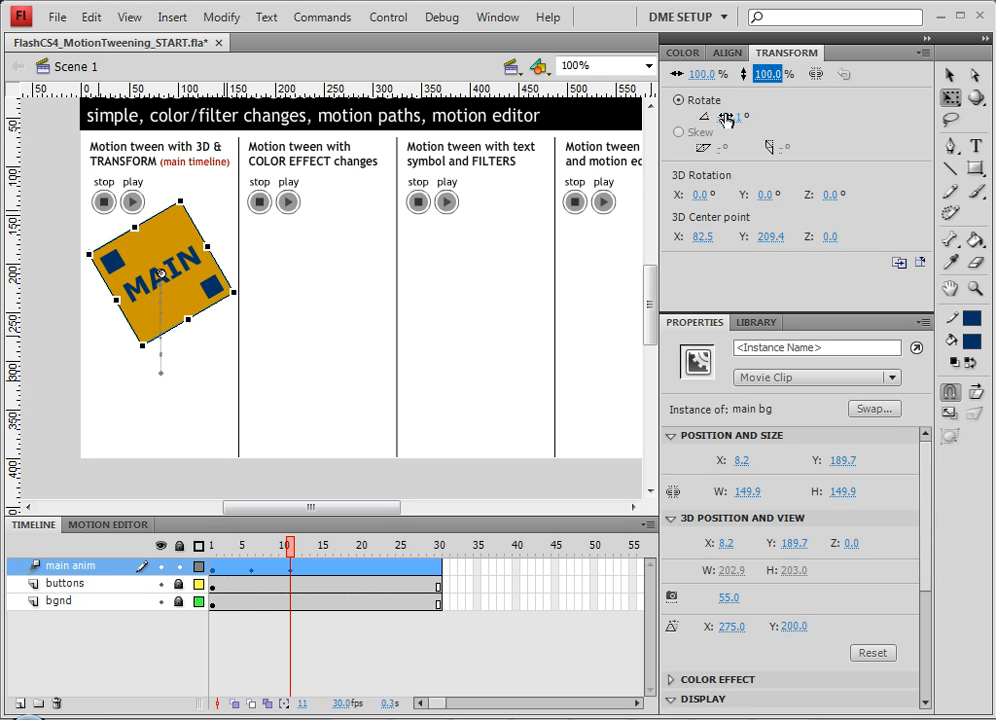
# Step: Set the main bg clip's rotation to 0 degrees at frame 11
pyautogui.click(727, 117)
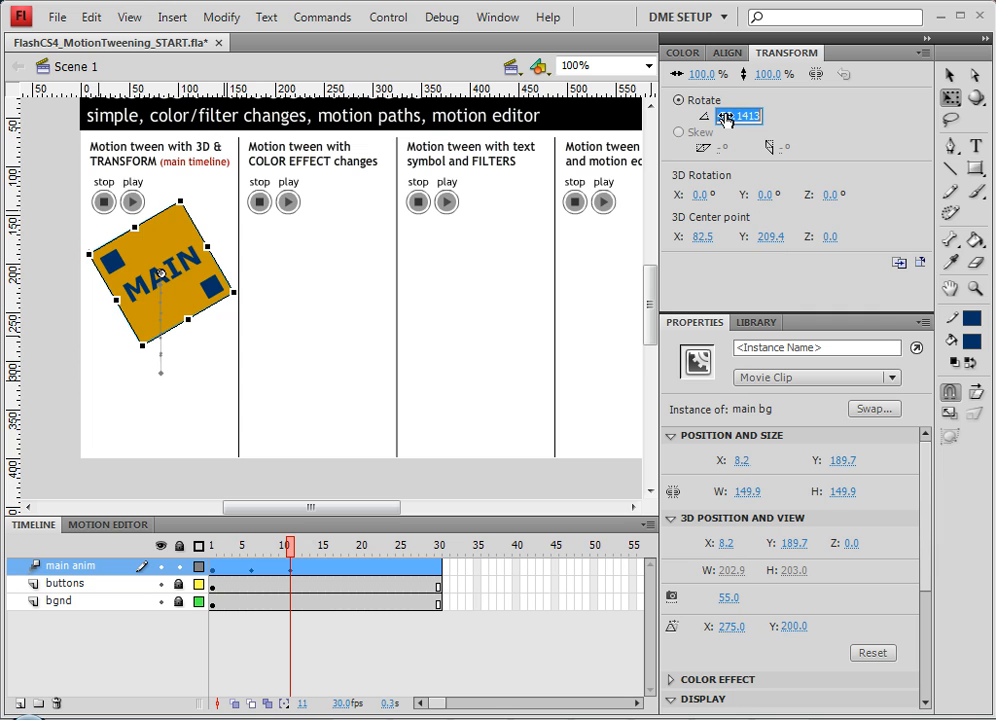
pyautogui.write('0')
pyautogui.press('Return')
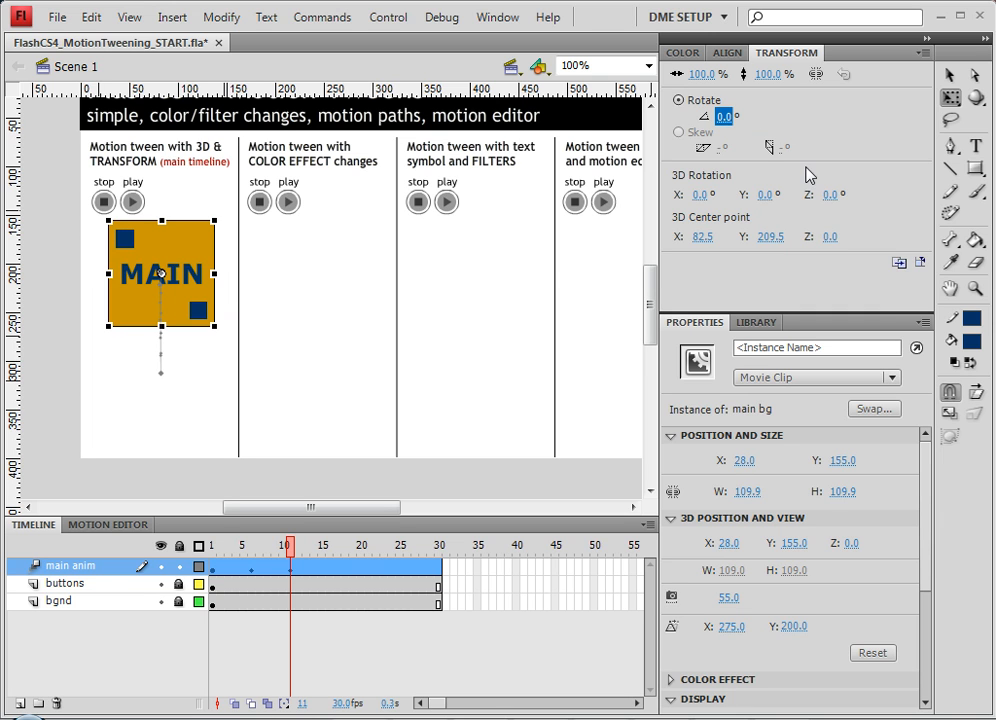
# Step: At frame 17, rotate the main bg clip in 3D to about X 42, Y 23 and Z 30 degrees
pyautogui.moveTo(289, 545); pyautogui.dragTo(338, 556)
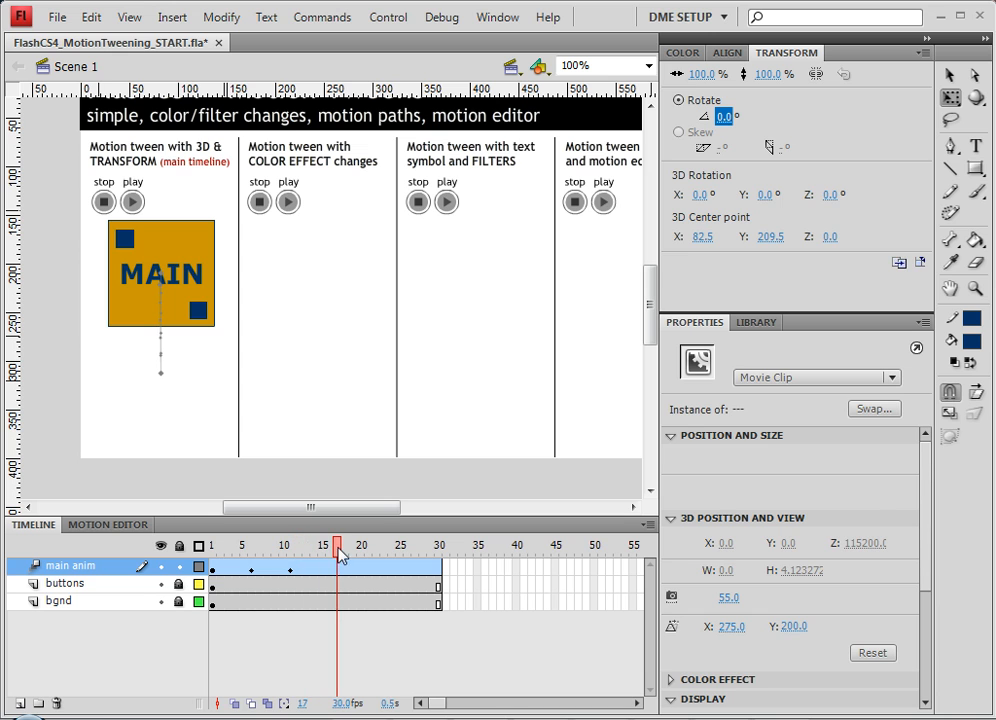
pyautogui.click(976, 99)
pyautogui.click(196, 264)
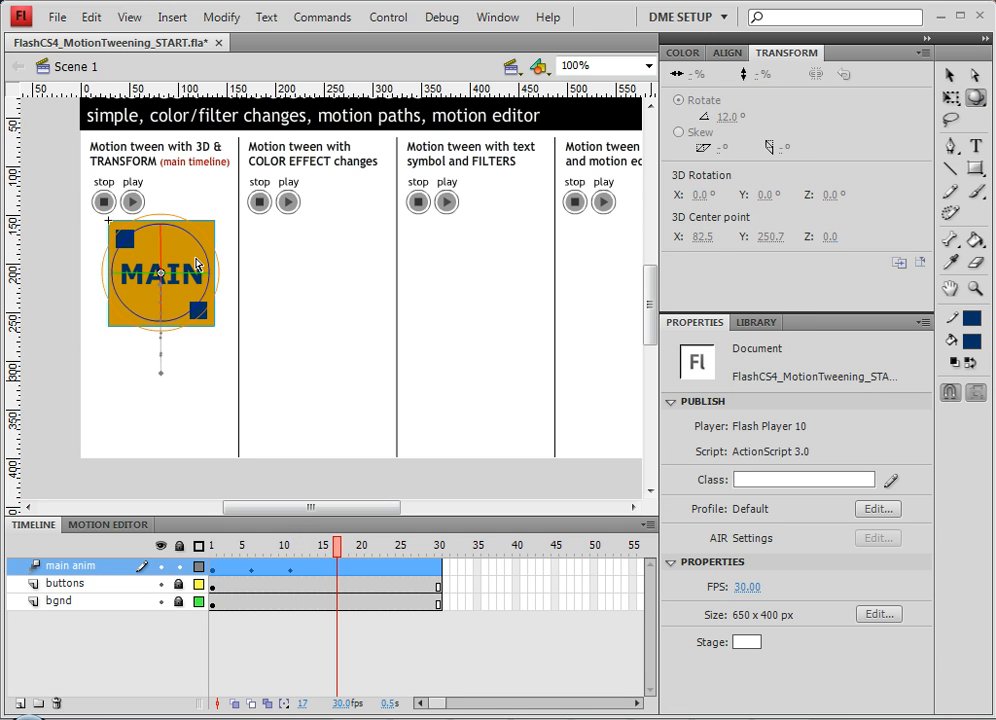
pyautogui.moveTo(201, 243); pyautogui.dragTo(172, 244)
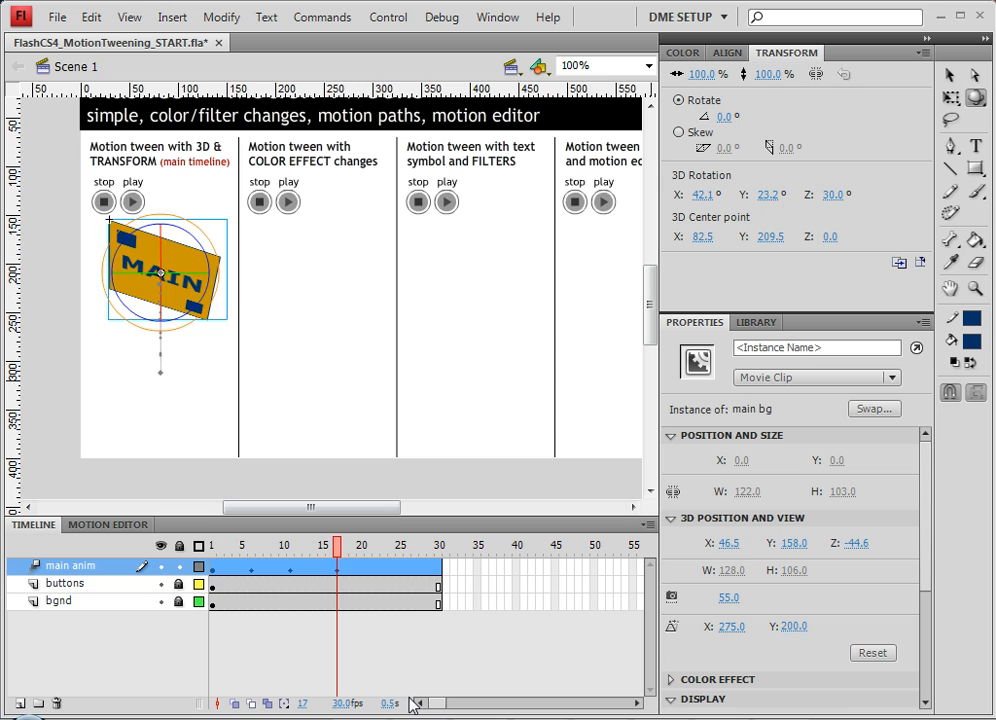
# Step: At frame 24, rotate the main bg clip in 3D around its X axis to about 187 degrees
pyautogui.moveTo(338, 567); pyautogui.dragTo(390, 557)
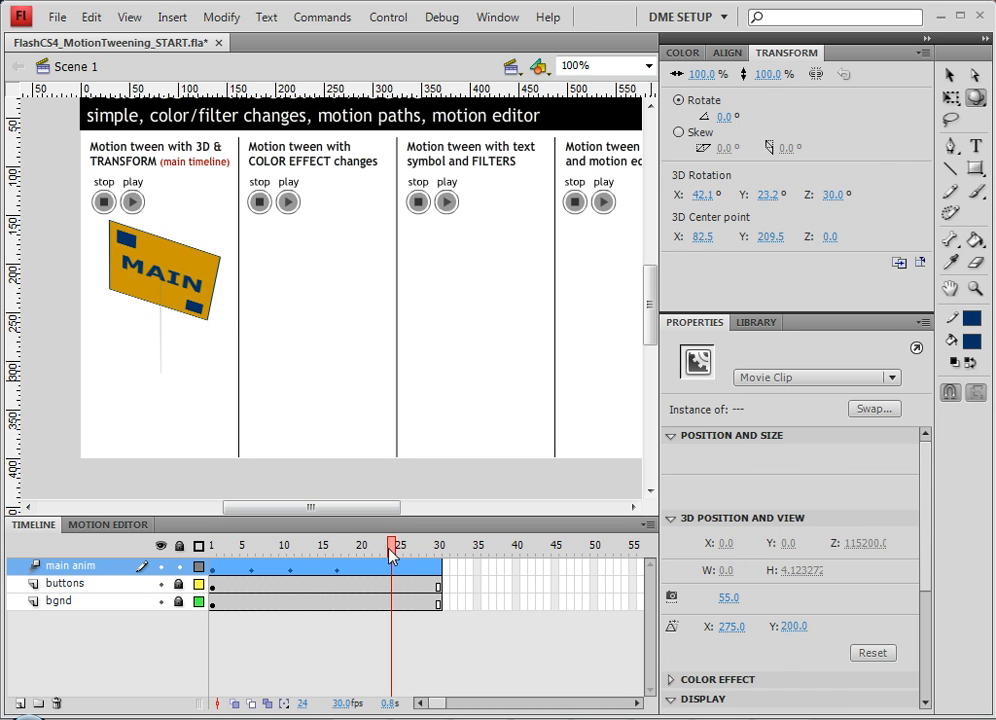
pyautogui.click(224, 296)
pyautogui.click(134, 230)
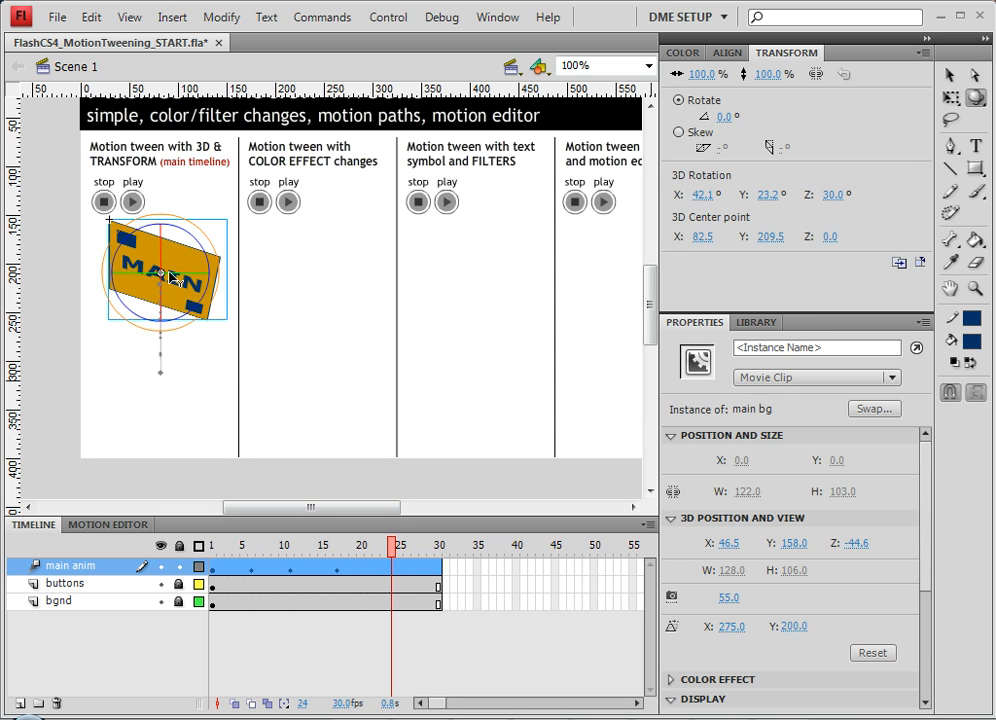
pyautogui.moveTo(164, 276)
pyautogui.mouseDown()
pyautogui.moveTo(152, 272)
pyautogui.moveTo(167, 296)
pyautogui.moveTo(164, 285)
pyautogui.mouseUp()
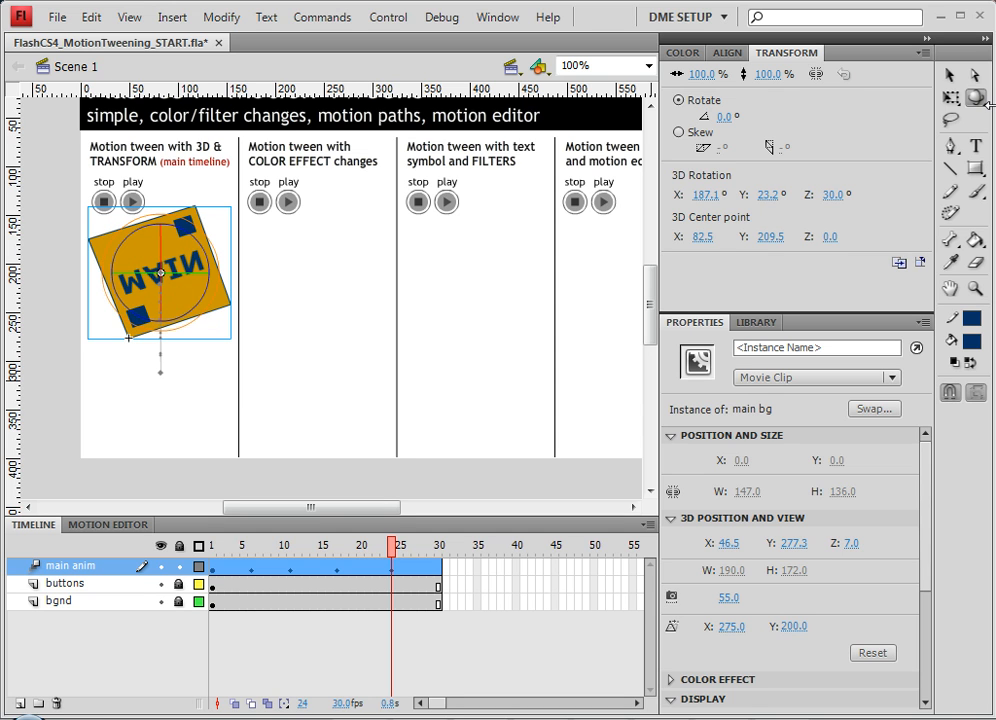
# Step: At frame 24, move the main bg clip down and left so its 3D center is at about X 38.5, Y 322.5
pyautogui.click(951, 78)
pyautogui.moveTo(220, 265); pyautogui.dragTo(188, 400)
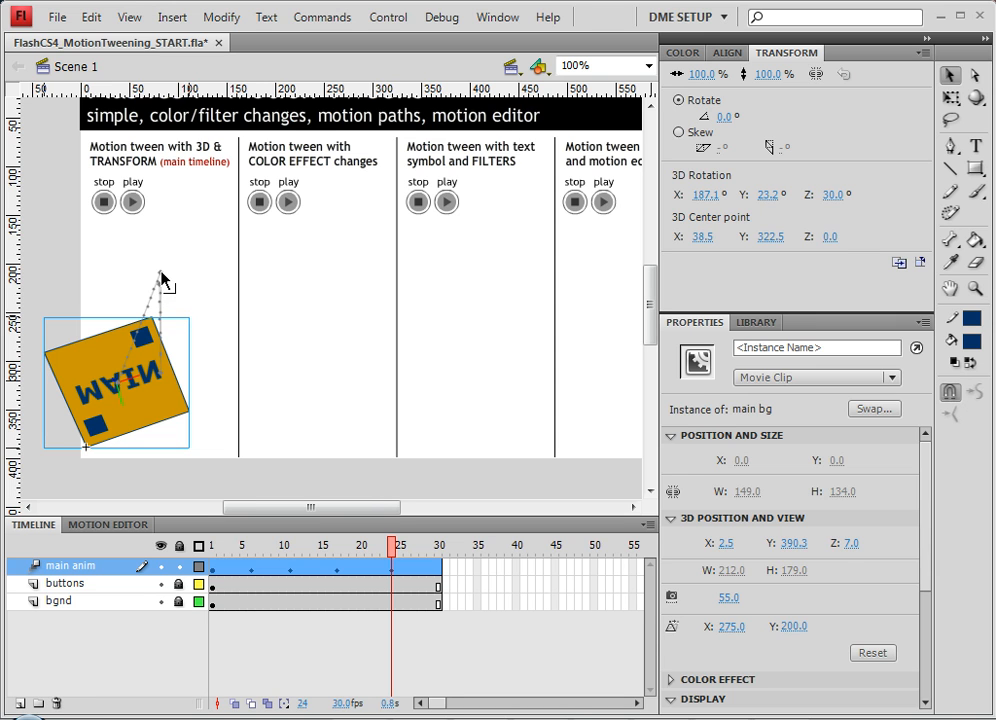
pyautogui.click(164, 280)
pyautogui.click(158, 284)
pyautogui.click(118, 440)
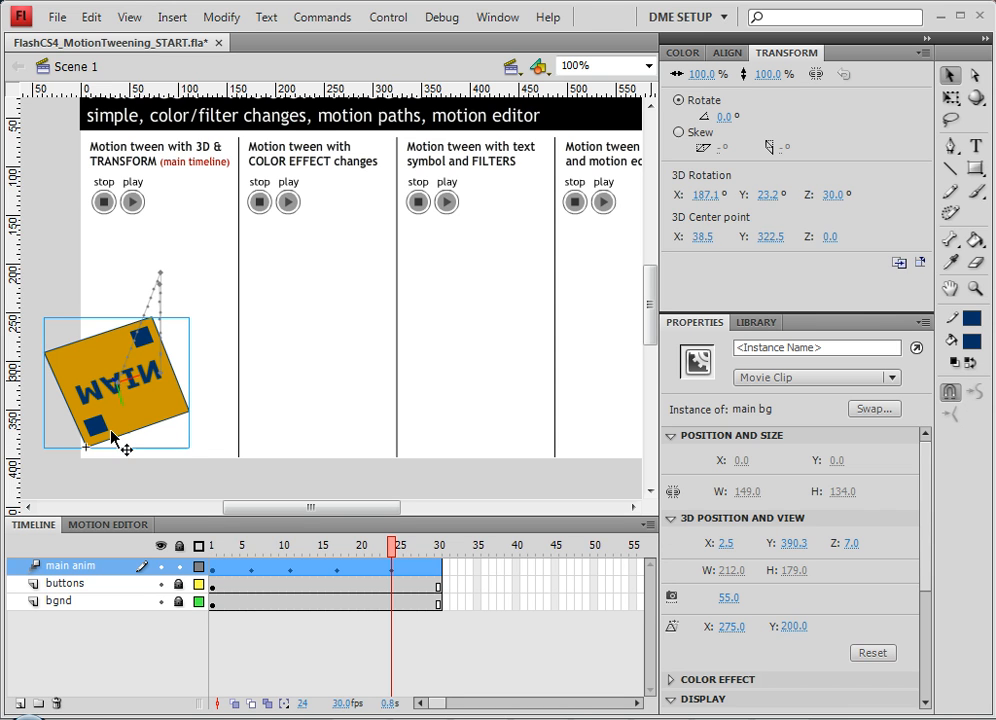
# Step: At frame 24, rotate the main bg clip in 3D to about X 324, Y -37 and Z 5 degrees
pyautogui.press('w')
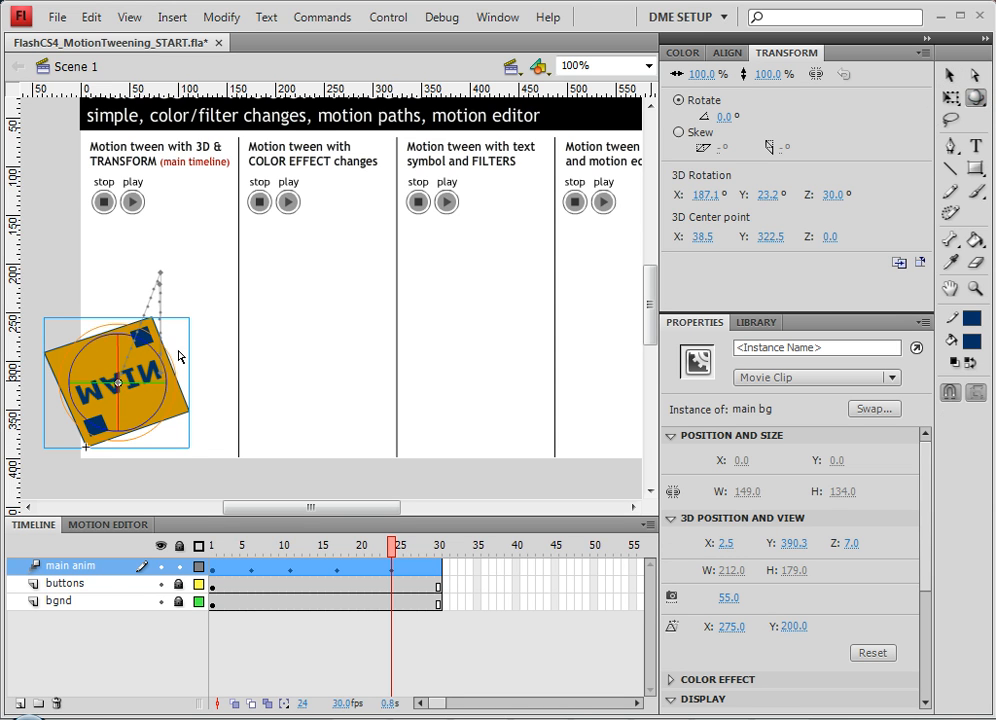
pyautogui.moveTo(120, 366); pyautogui.dragTo(160, 362)
pyautogui.moveTo(100, 370); pyautogui.dragTo(198, 347)
# Step: At frame 30, rotate the main bg clip to about Y -209, Z 60 degrees and move its 3D center to about X 105.5, Y 330.5
pyautogui.moveTo(391, 546); pyautogui.dragTo(440, 558)
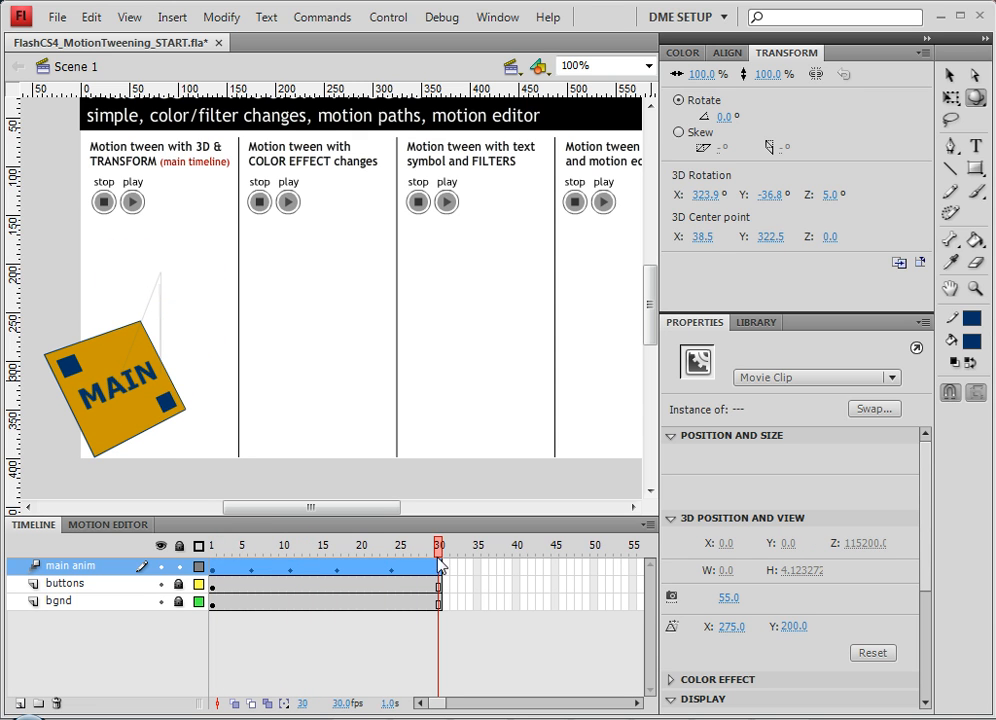
pyautogui.click(150, 355)
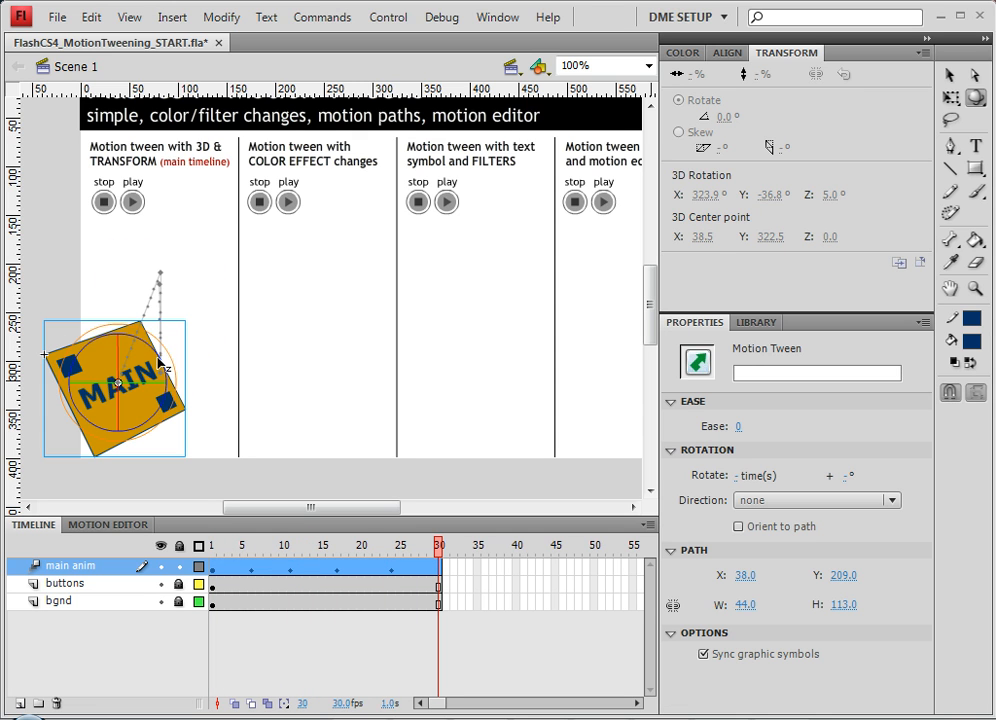
pyautogui.moveTo(150, 370); pyautogui.dragTo(170, 403)
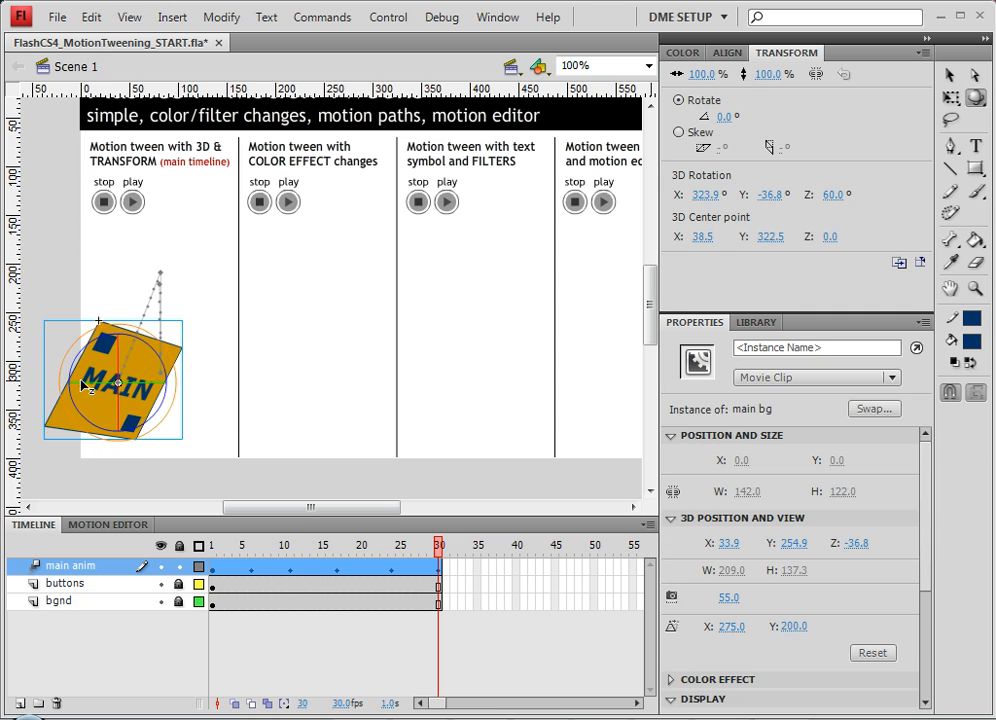
pyautogui.moveTo(86, 388); pyautogui.dragTo(124, 385)
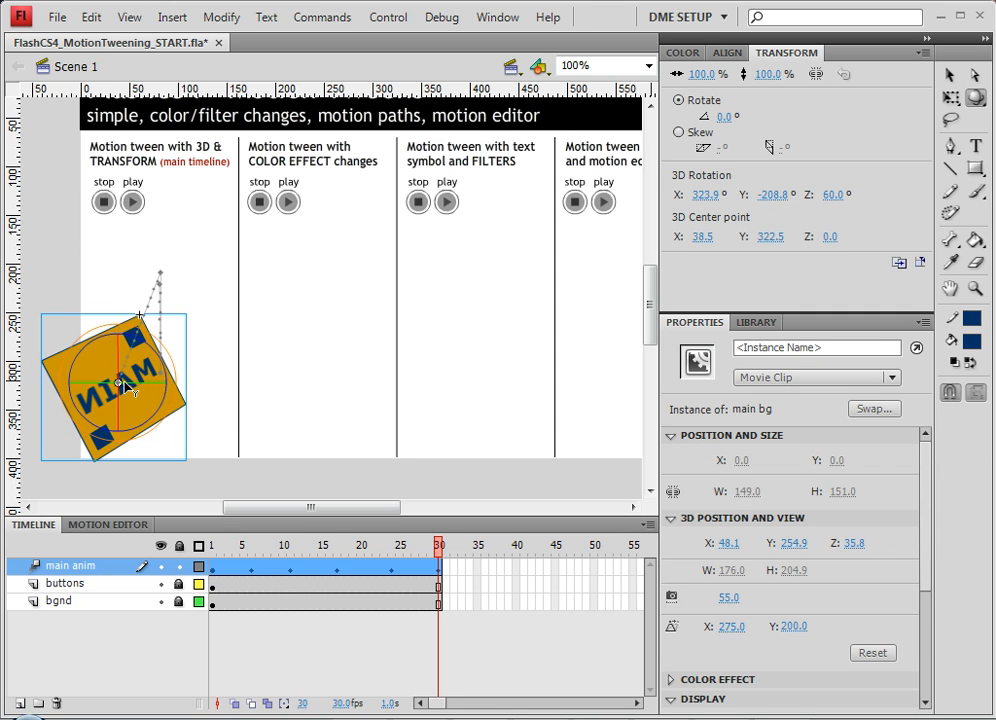
pyautogui.click(949, 76)
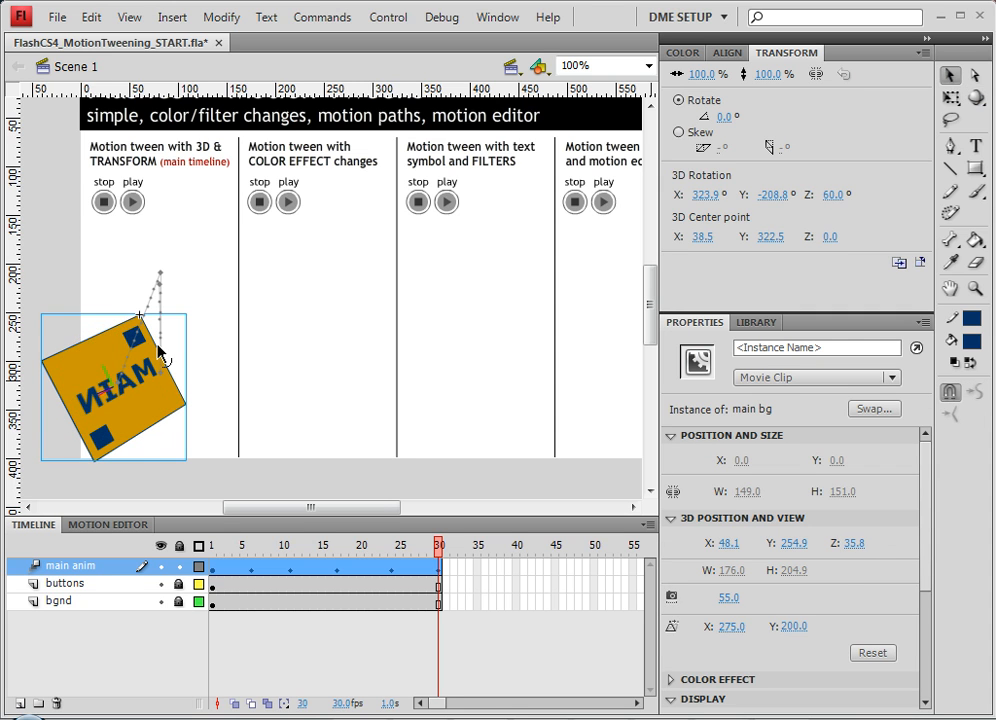
pyautogui.moveTo(121, 398); pyautogui.dragTo(188, 406)
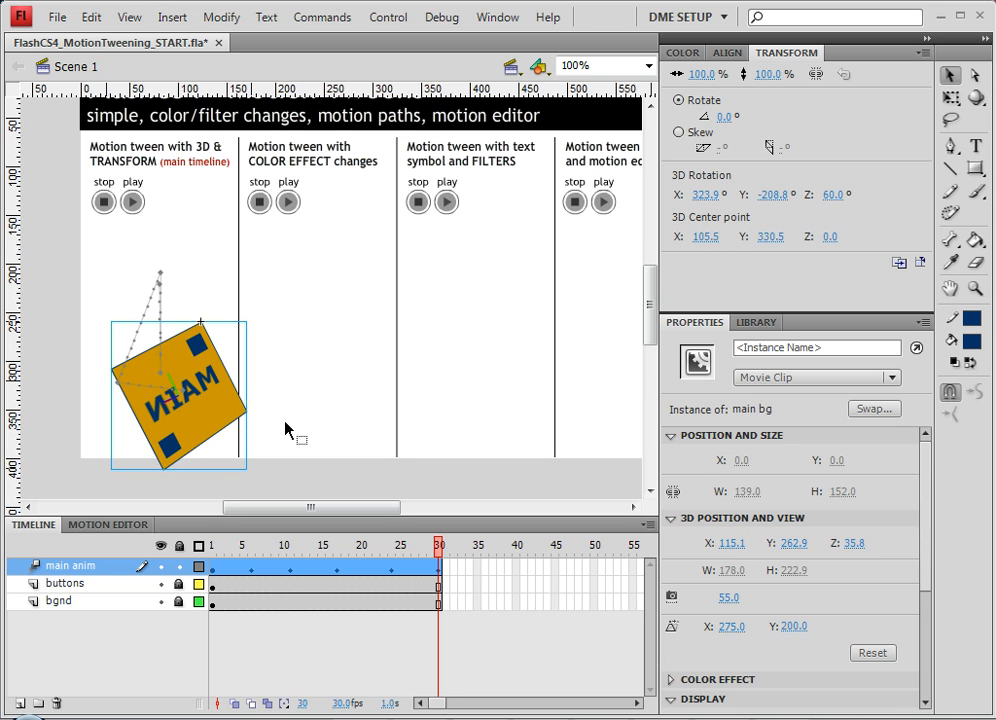
# Step: Preview the finished tween from frame 1 by scrubbing and playing it, ending at frame 30
pyautogui.moveTo(440, 549); pyautogui.dragTo(173, 557)
pyautogui.click(173, 557)
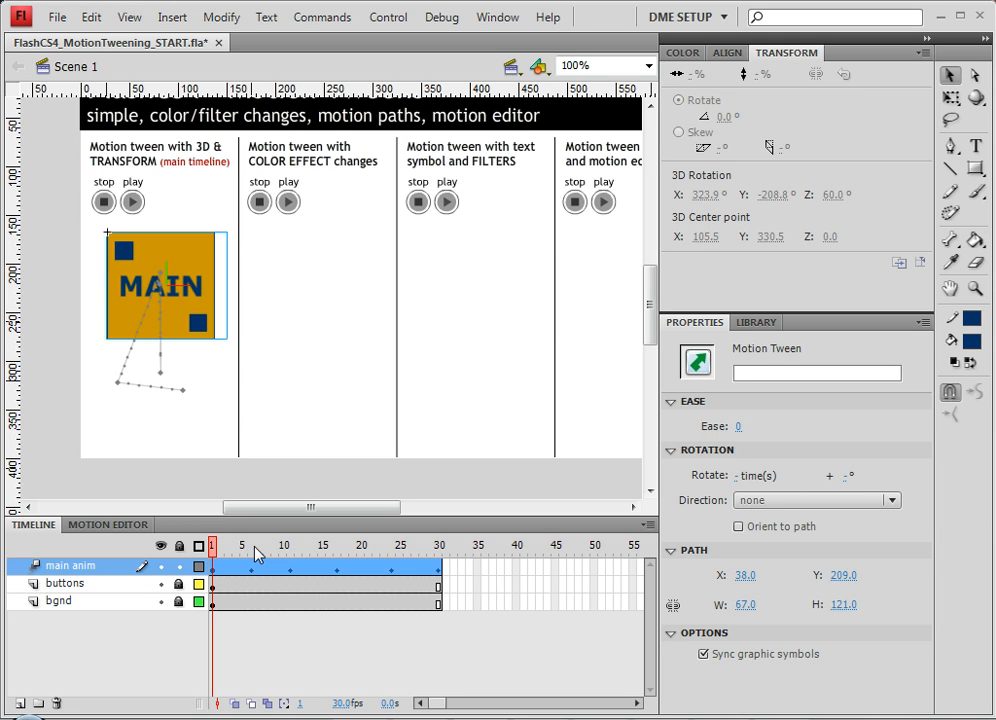
pyautogui.press('Return')
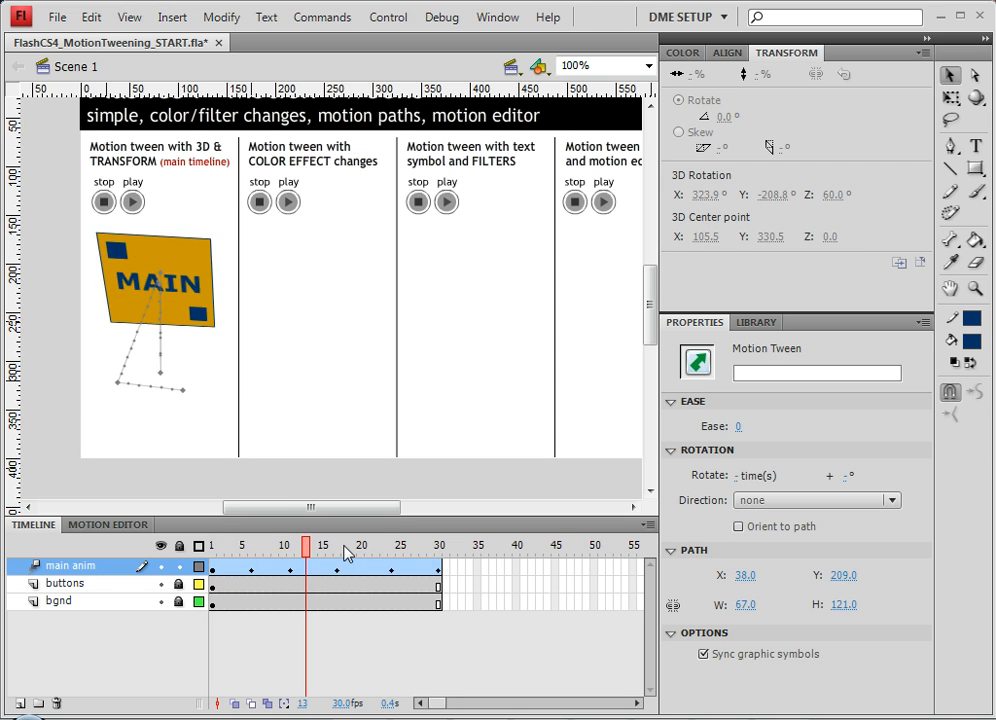
pyautogui.moveTo(438, 546)
pyautogui.mouseDown()
pyautogui.moveTo(424, 546)
pyautogui.moveTo(440, 548)
pyautogui.mouseUp()
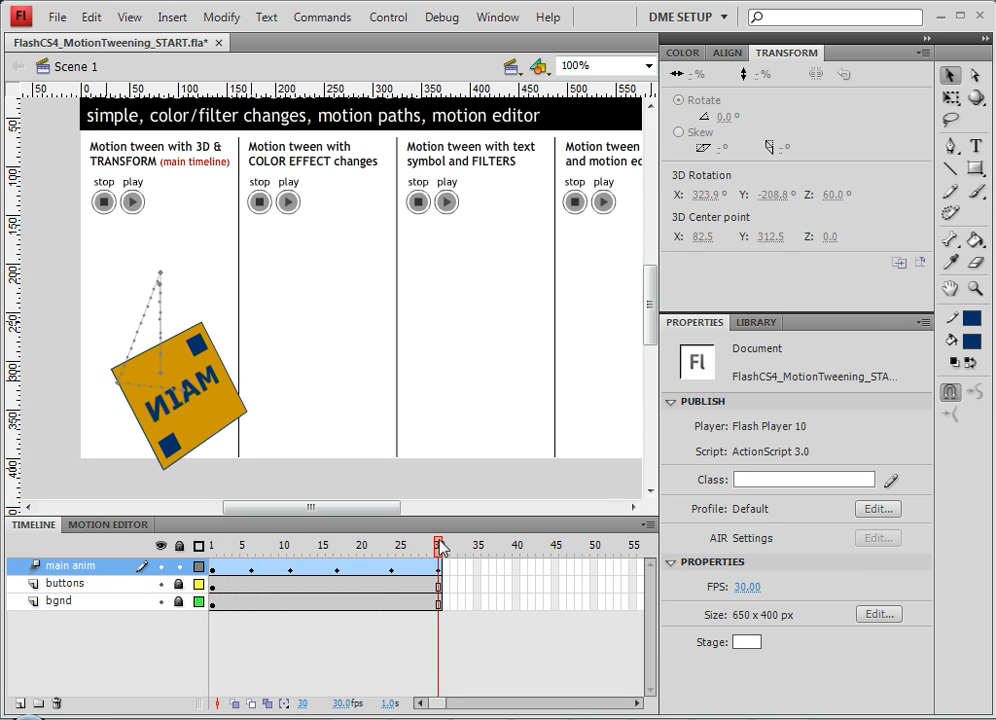